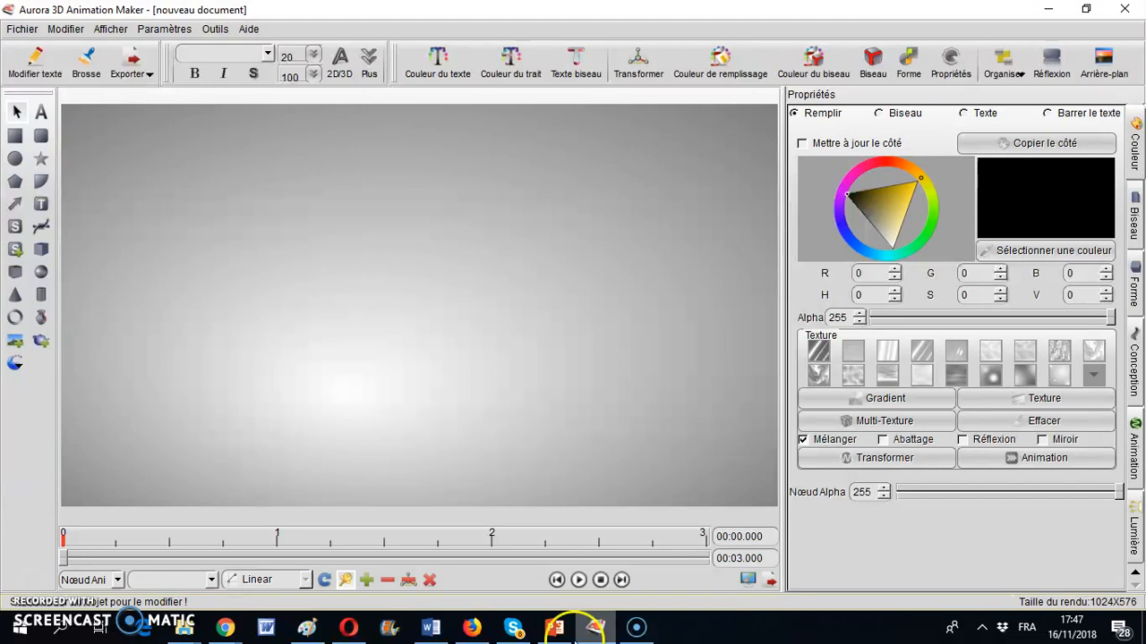
Step: Draw a small rounded square near the canvas's upper-left corner and a small star below and to its right
{"action": "left_click", "coordinate": [42, 137]}
{"action": "left_click_drag", "start_coordinate": [112, 150], "coordinate": [167, 205]}
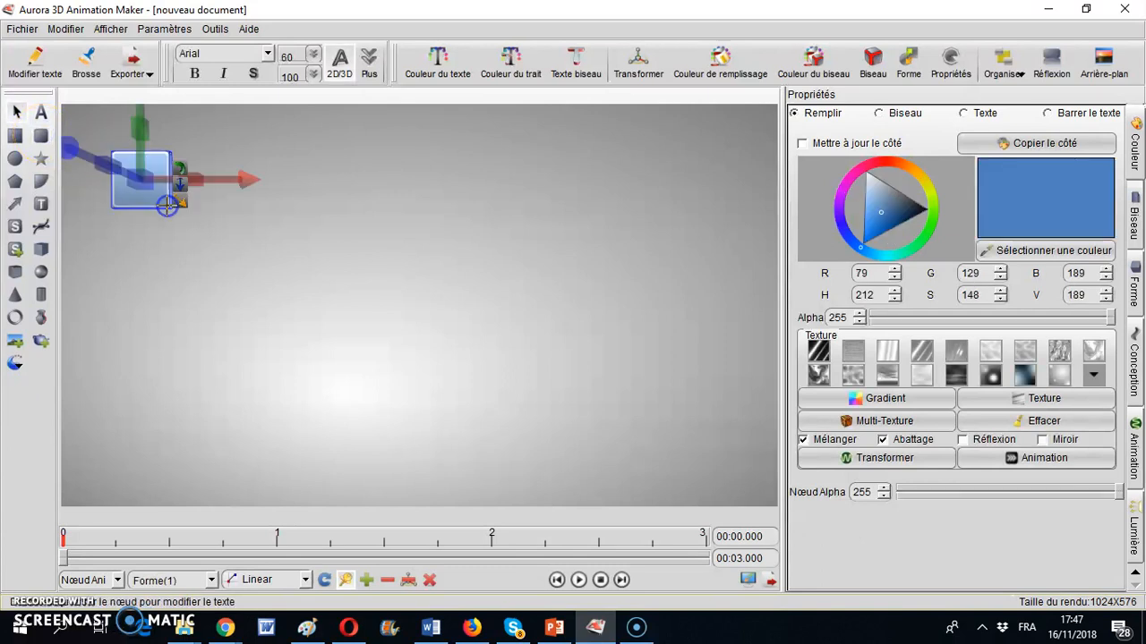
{"action": "left_click", "coordinate": [41, 159]}
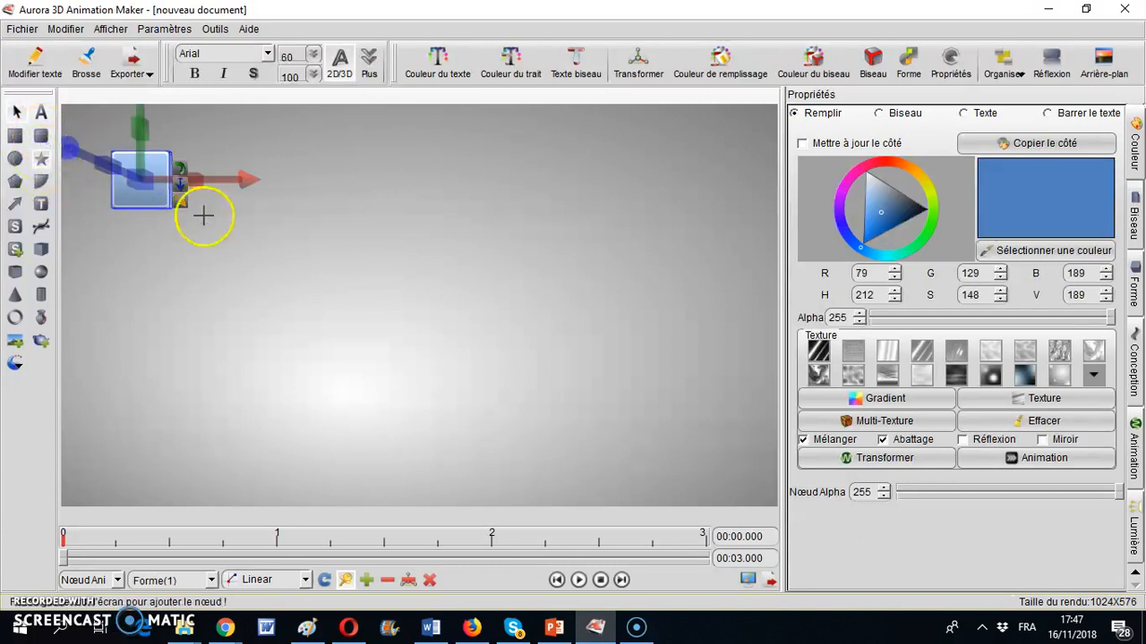
{"action": "left_click_drag", "start_coordinate": [247, 222], "coordinate": [276, 283]}
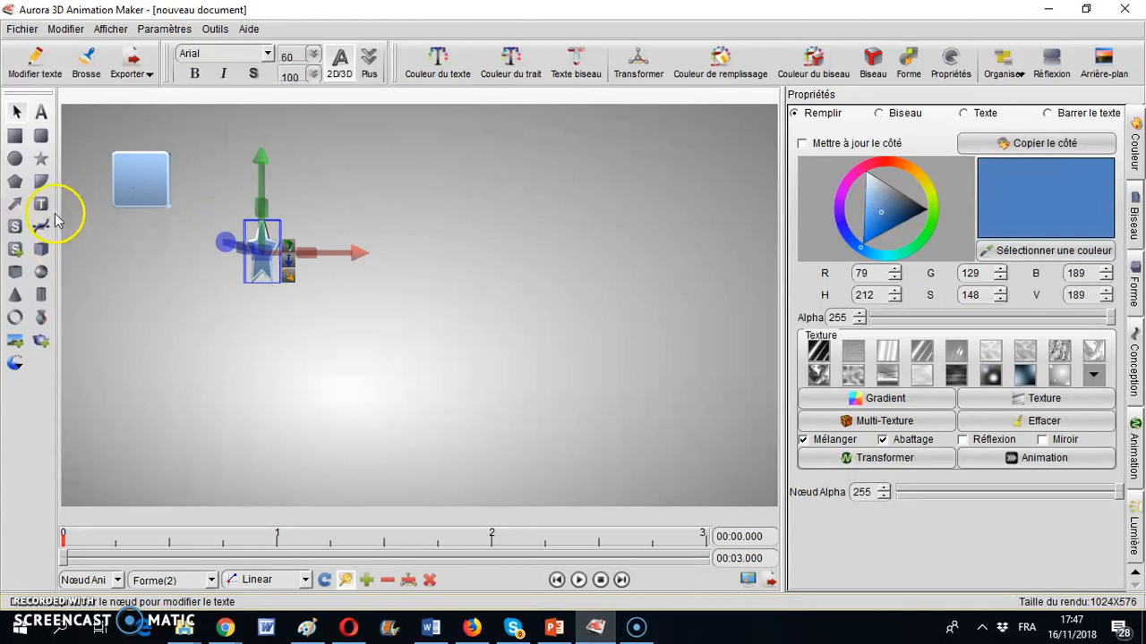
Step: Draw a pentagon in the upper-right part of the canvas, larger than the star
{"action": "left_click", "coordinate": [40, 183]}
{"action": "left_click", "coordinate": [15, 181]}
{"action": "left_click", "coordinate": [469, 195]}
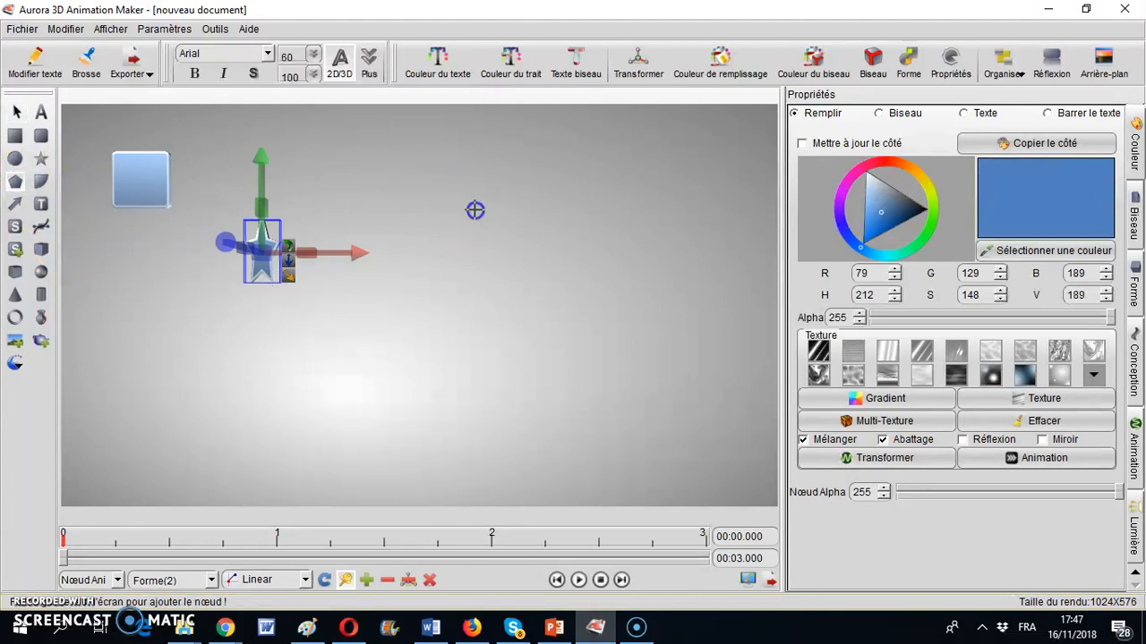
{"action": "left_click_drag", "start_coordinate": [594, 284], "coordinate": [595, 283]}
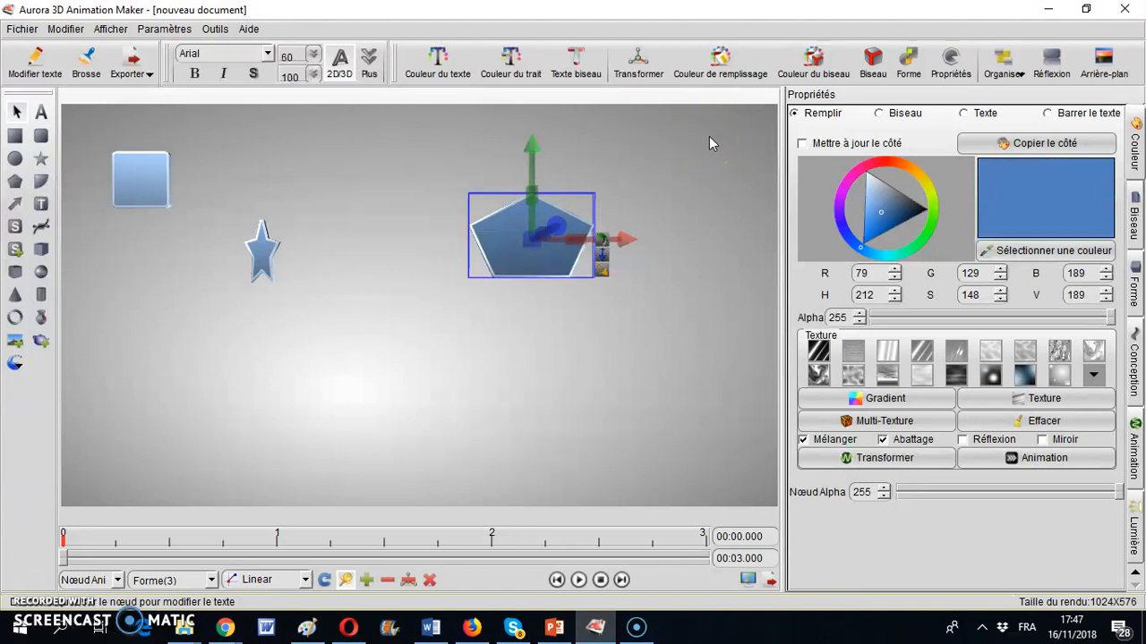
Step: Draw a closed four-point custom shape around the vertical axis in the path editor and save it to the canvas
{"action": "left_click", "coordinate": [42, 227]}
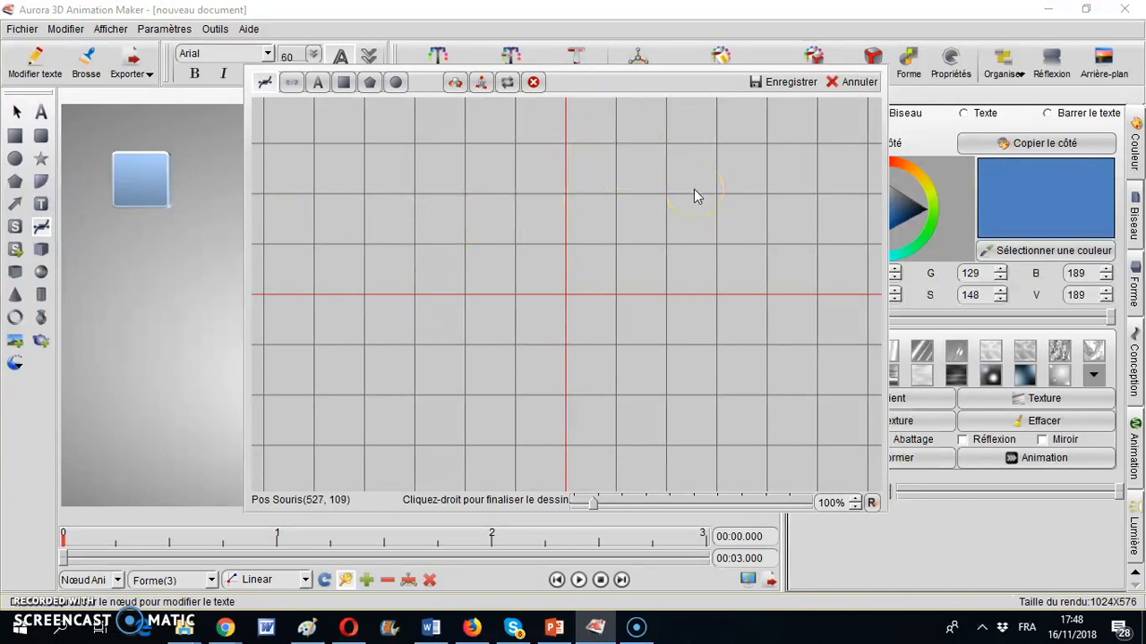
{"action": "left_click", "coordinate": [566, 196]}
{"action": "left_click", "coordinate": [614, 239]}
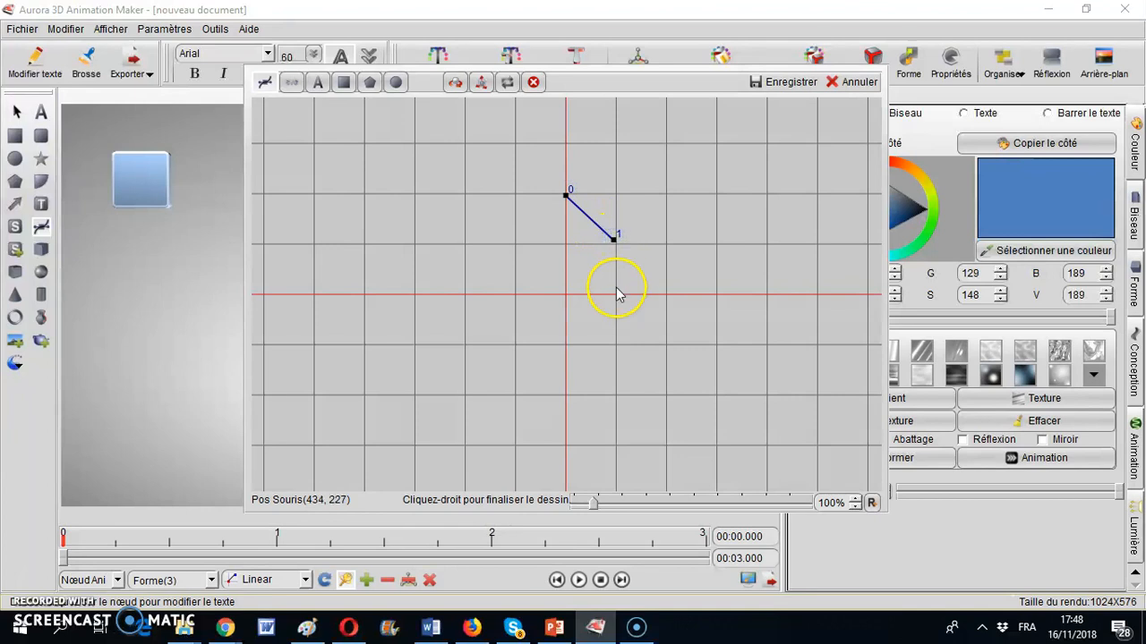
{"action": "left_click", "coordinate": [614, 286]}
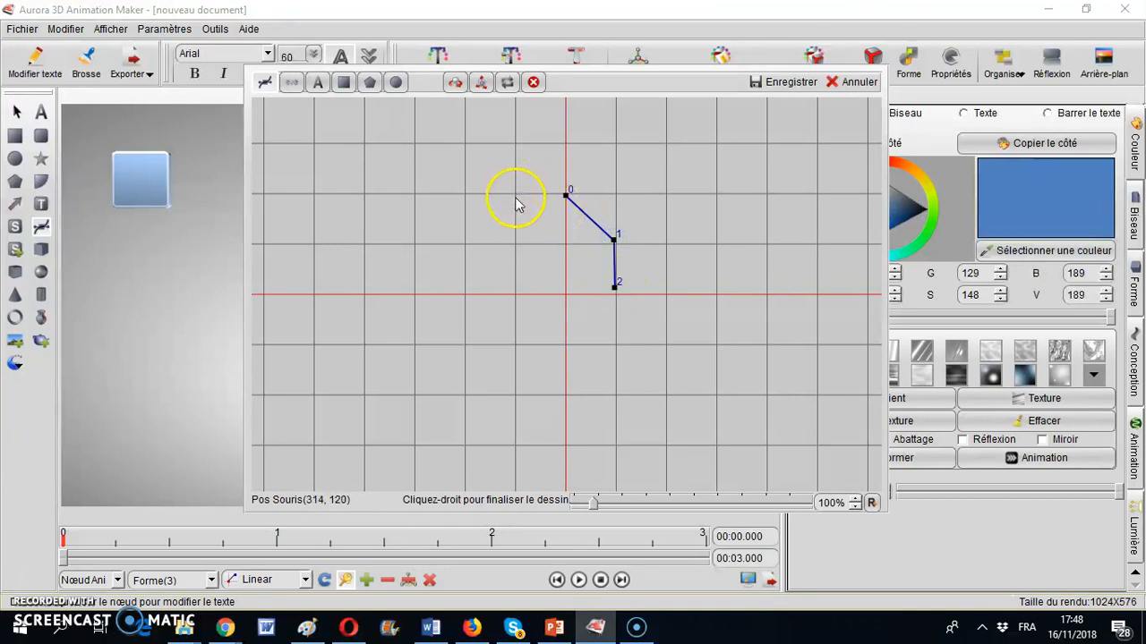
{"action": "left_click", "coordinate": [516, 244]}
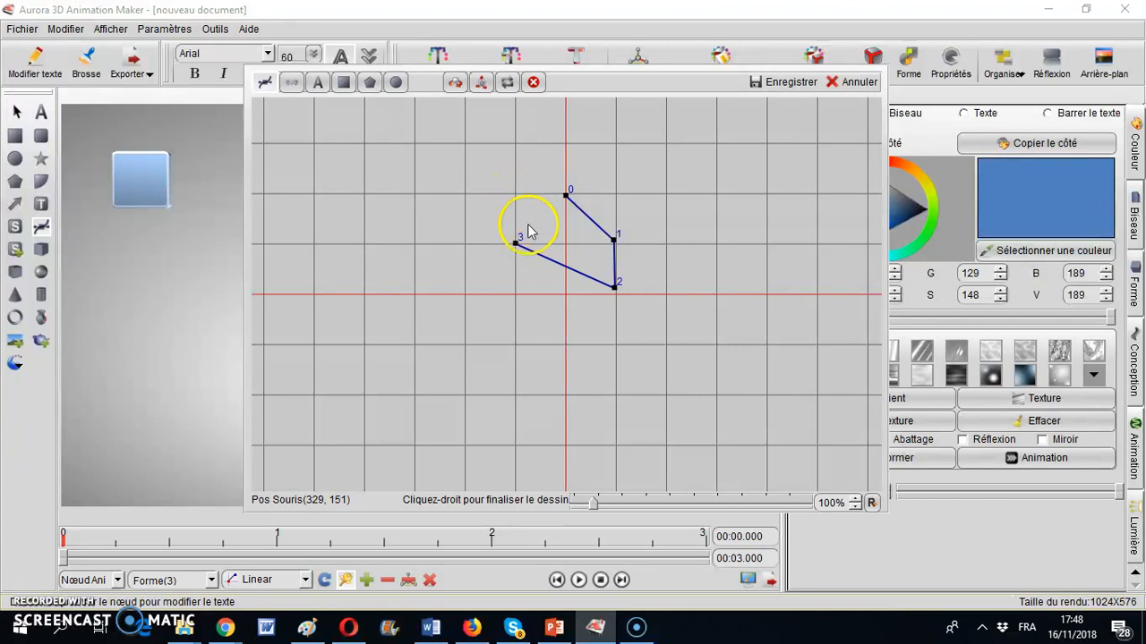
{"action": "left_click", "coordinate": [536, 85]}
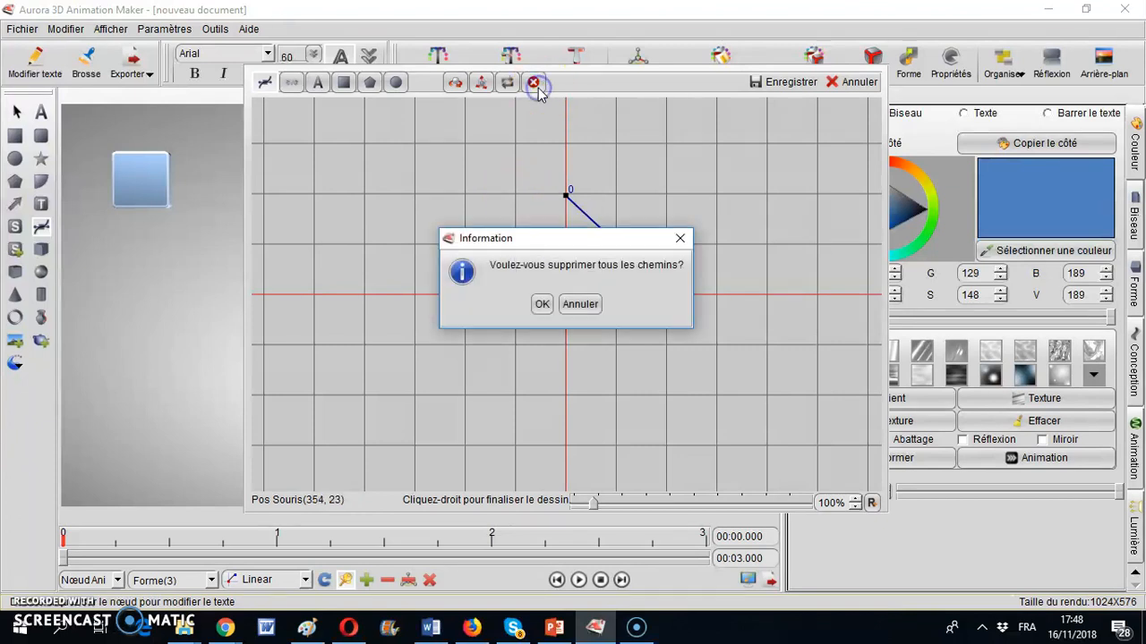
{"action": "left_click", "coordinate": [579, 302]}
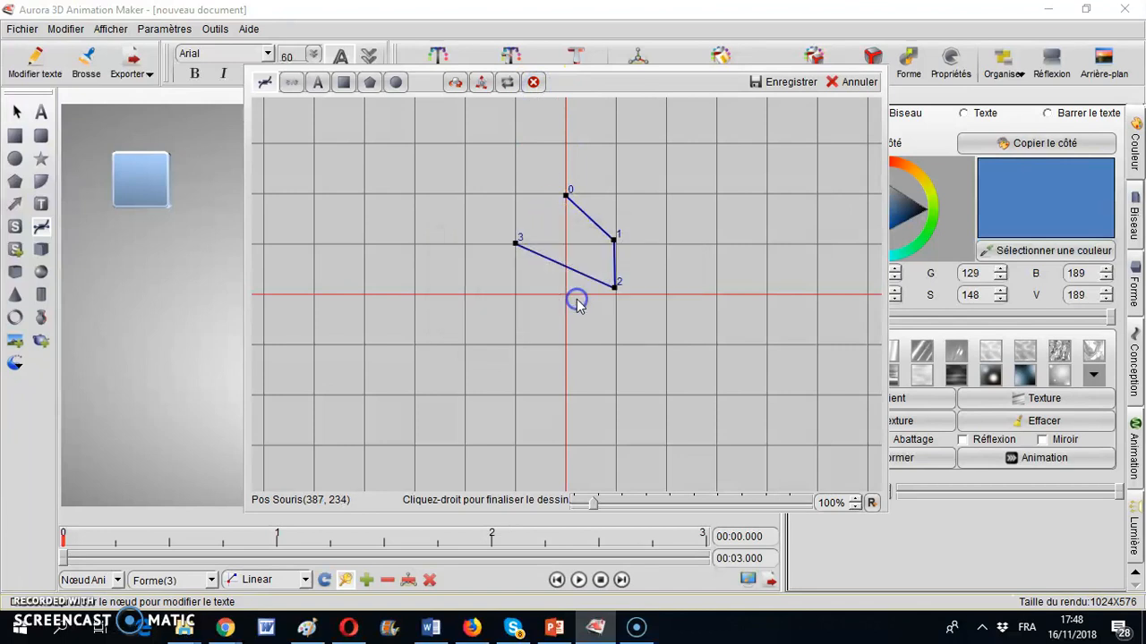
{"action": "left_click", "coordinate": [565, 195]}
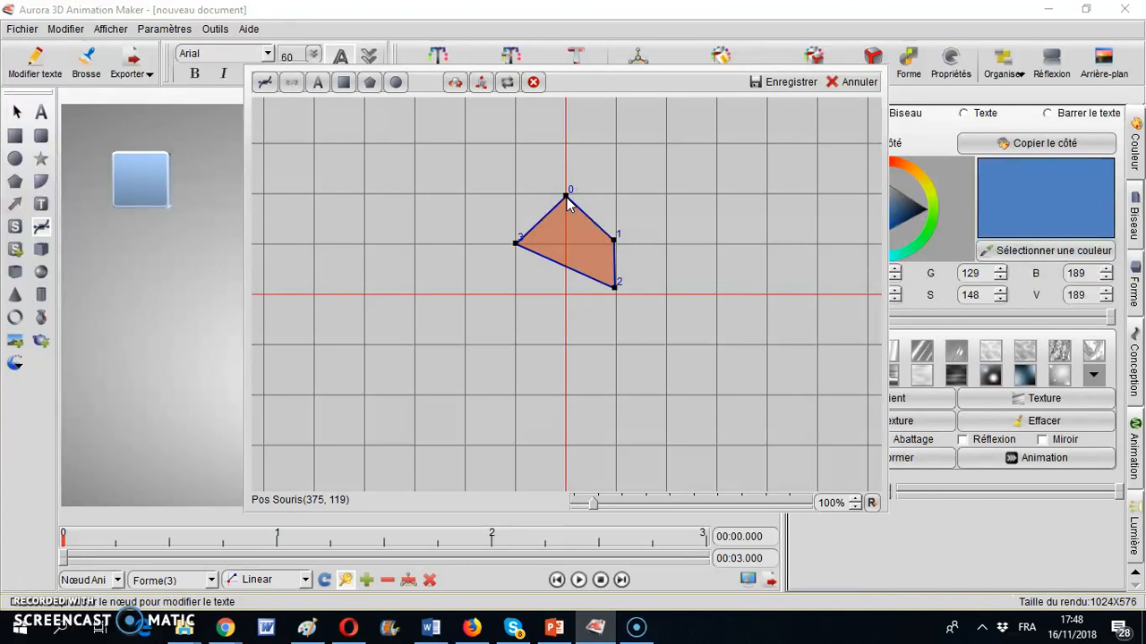
{"action": "left_click", "coordinate": [785, 83]}
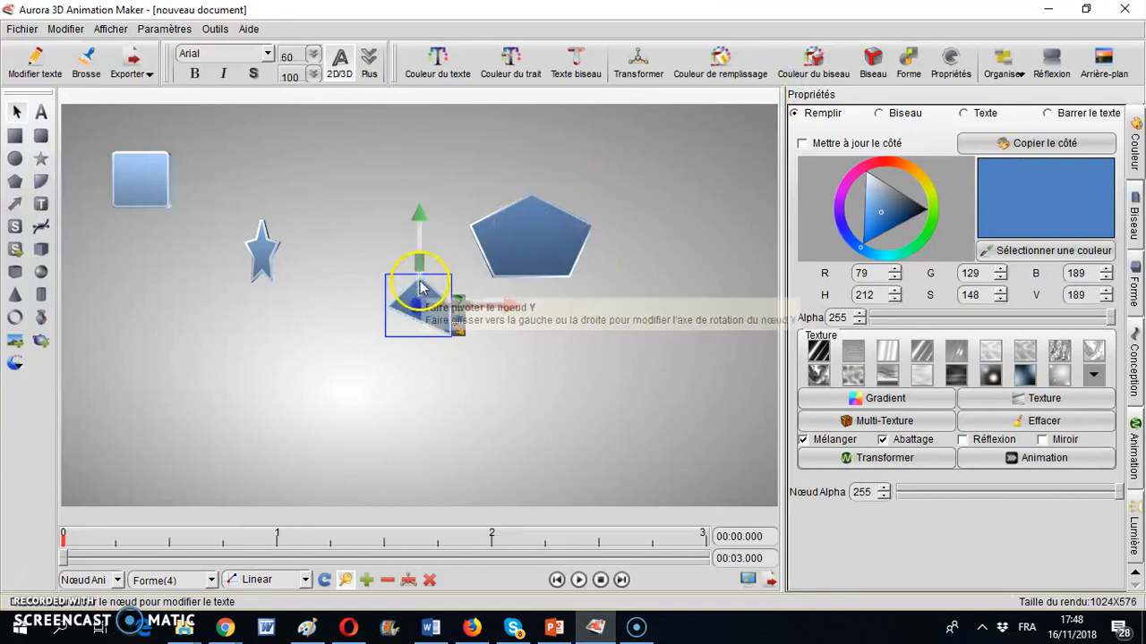
Step: Reposition the custom shape below the star and pentagon, and delete all four shapes from the canvas
{"action": "left_click_drag", "start_coordinate": [414, 300], "coordinate": [344, 358]}
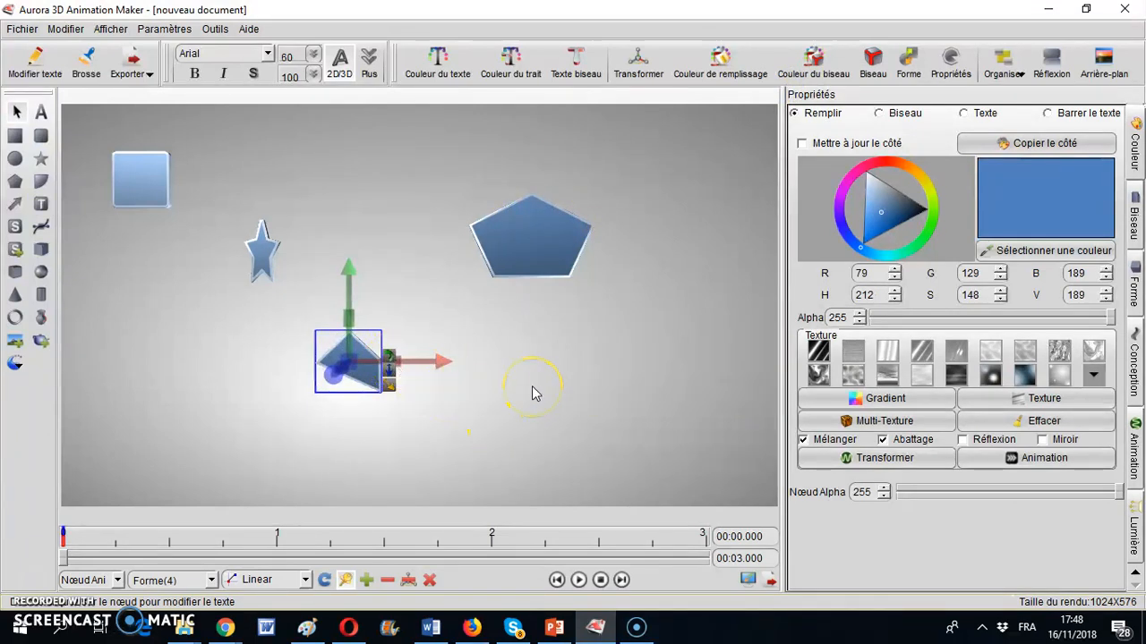
{"action": "left_click_drag", "start_coordinate": [355, 332], "coordinate": [365, 260]}
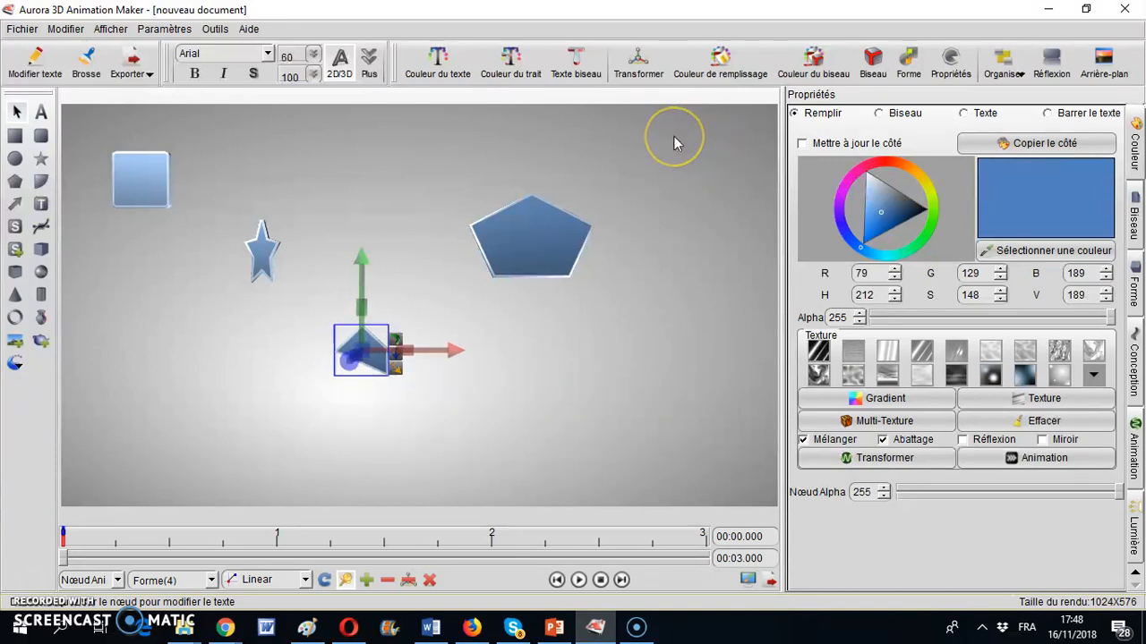
{"action": "left_click_drag", "start_coordinate": [671, 134], "coordinate": [101, 431]}
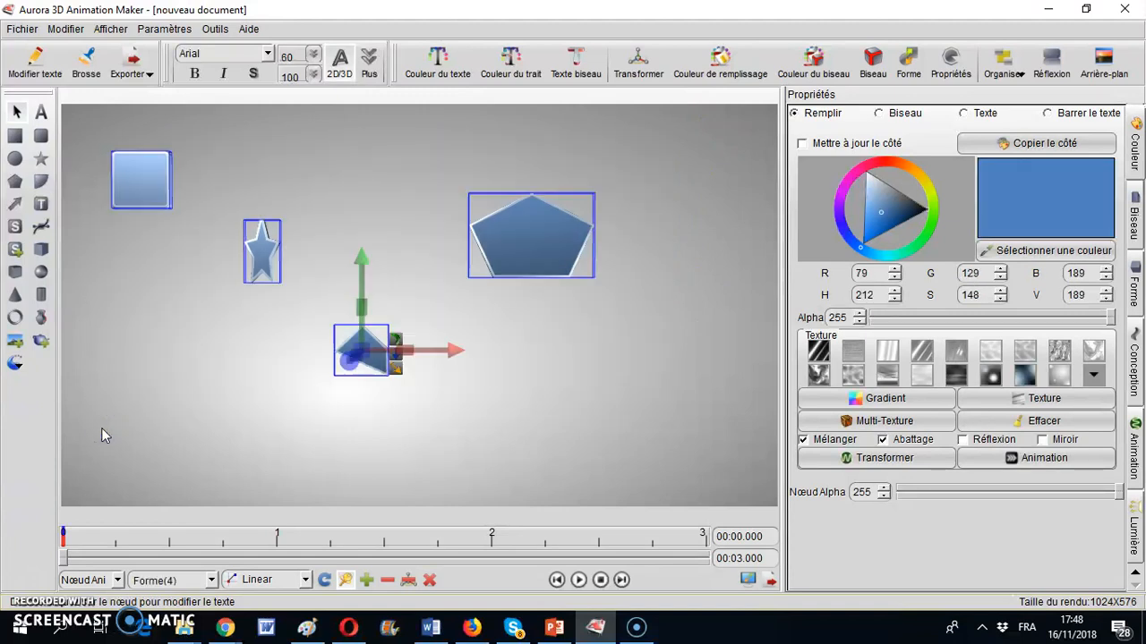
{"action": "key", "text": "Delete"}
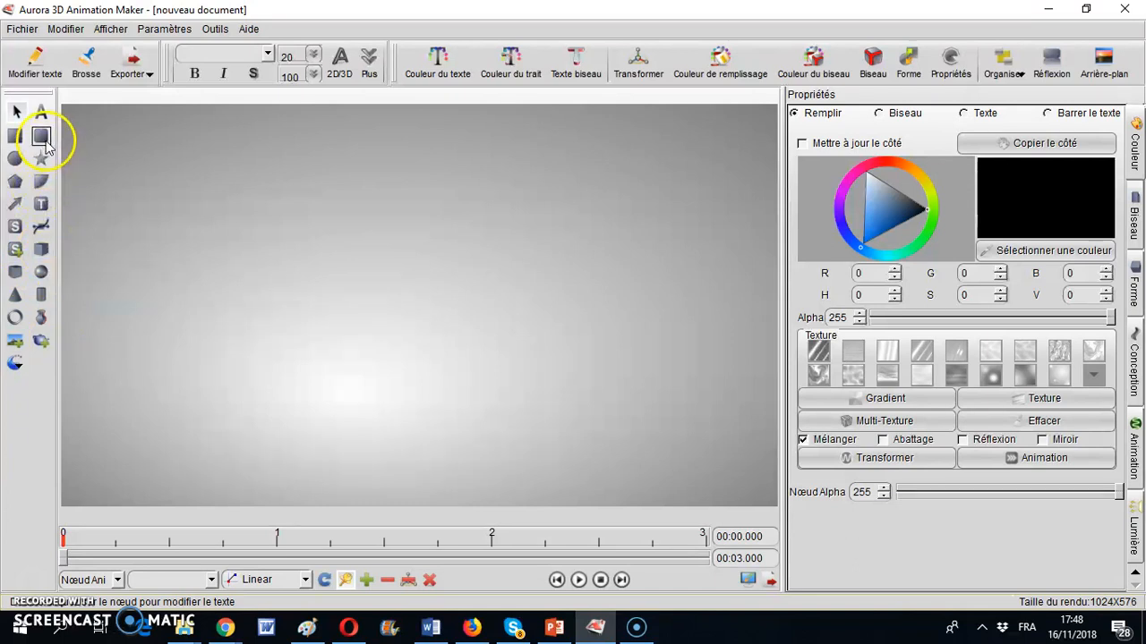
Step: Draw a tall 3D box in the lower-left part of the canvas and adjust it with its axis handles
{"action": "left_click", "coordinate": [41, 251]}
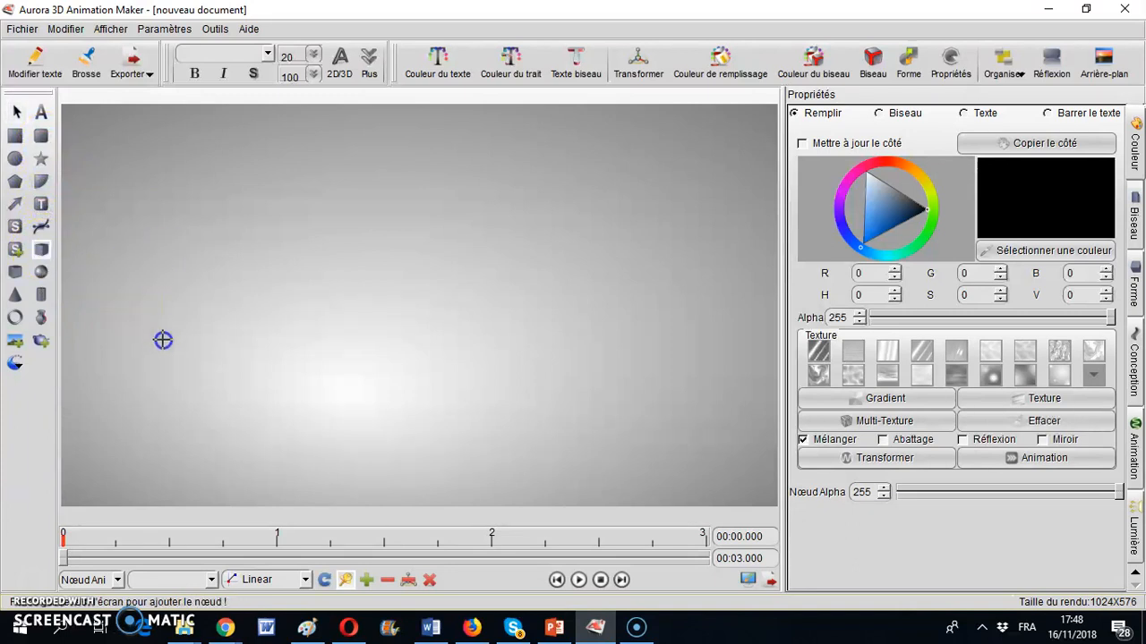
{"action": "left_click_drag", "start_coordinate": [172, 370], "coordinate": [247, 426]}
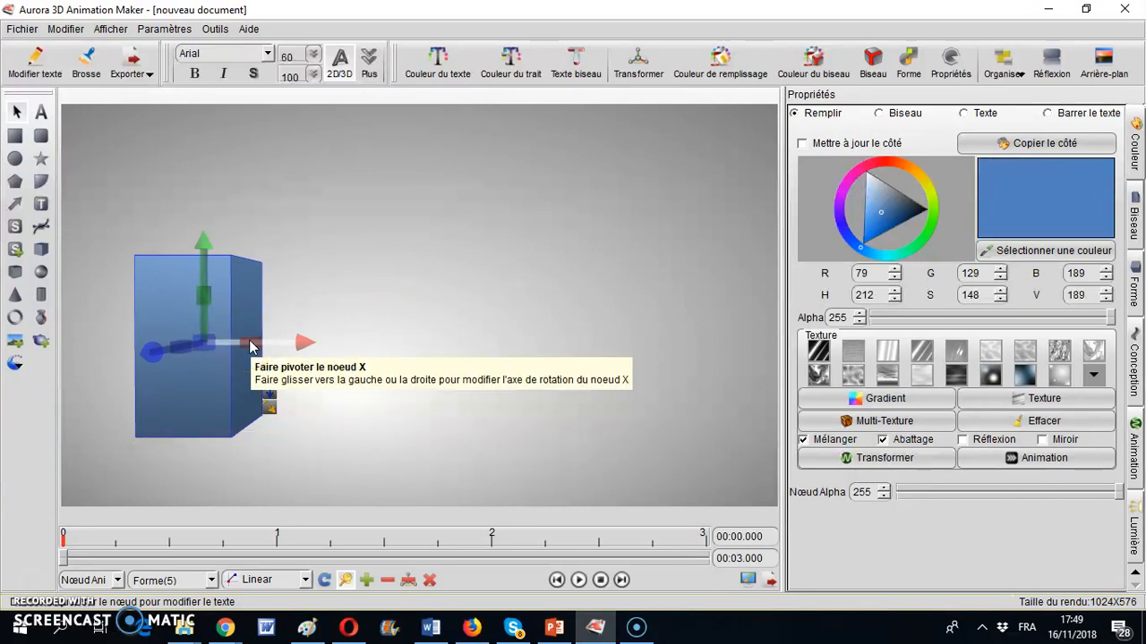
{"action": "left_click_drag", "start_coordinate": [251, 348], "coordinate": [205, 304]}
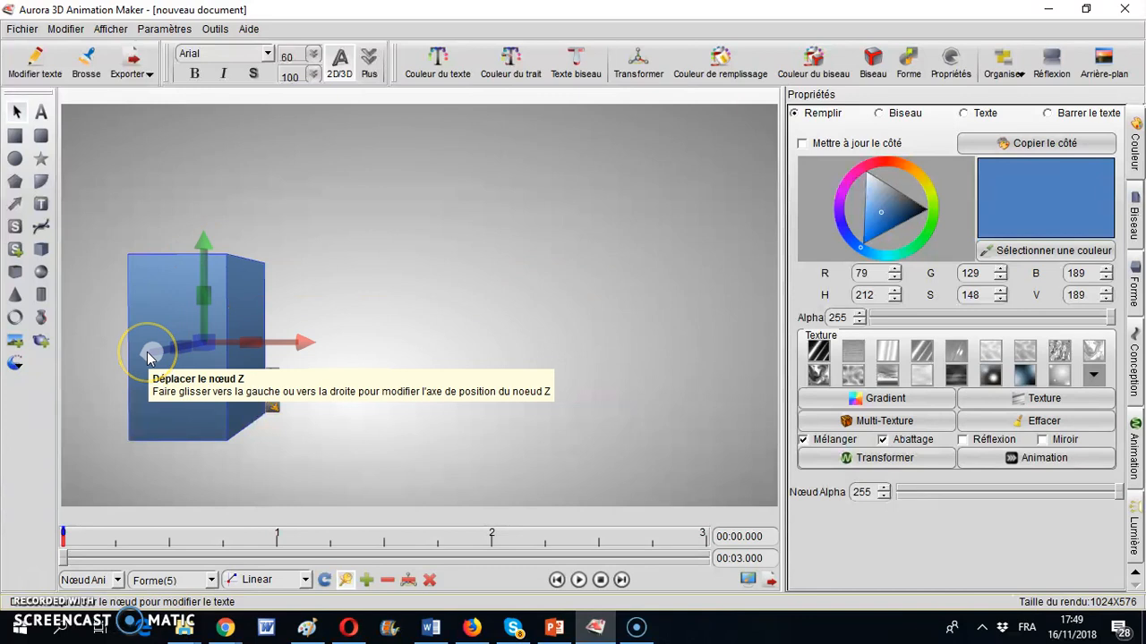
Step: Draw a 3D sphere in the upper middle of the canvas and a 3D cone below it
{"action": "left_click", "coordinate": [41, 272]}
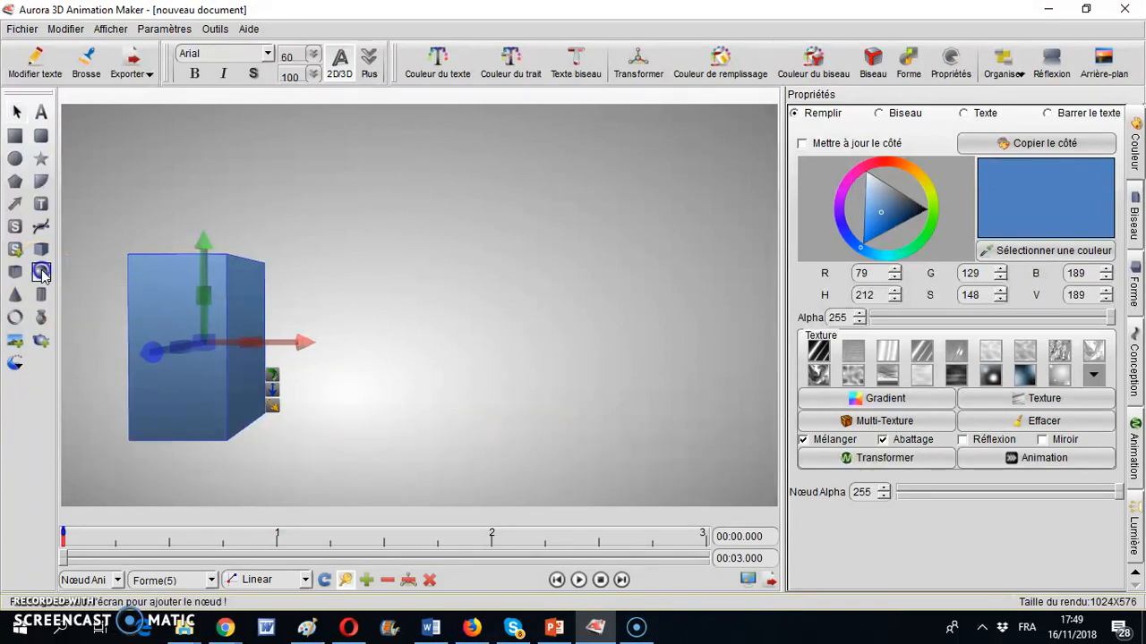
{"action": "left_click_drag", "start_coordinate": [362, 212], "coordinate": [455, 299]}
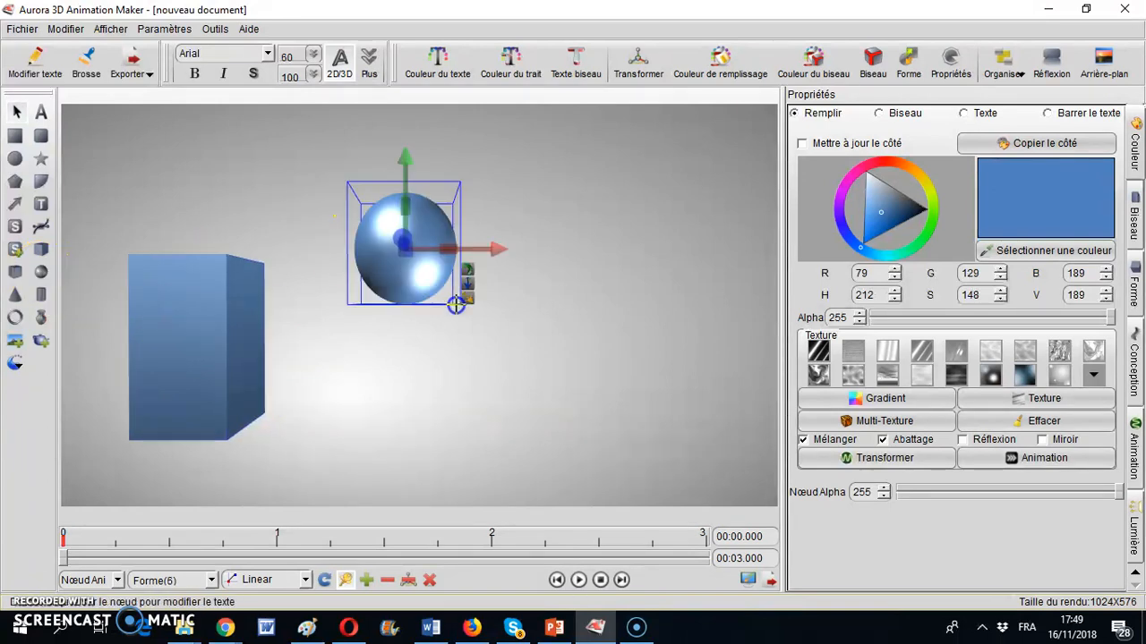
{"action": "left_click", "coordinate": [15, 301]}
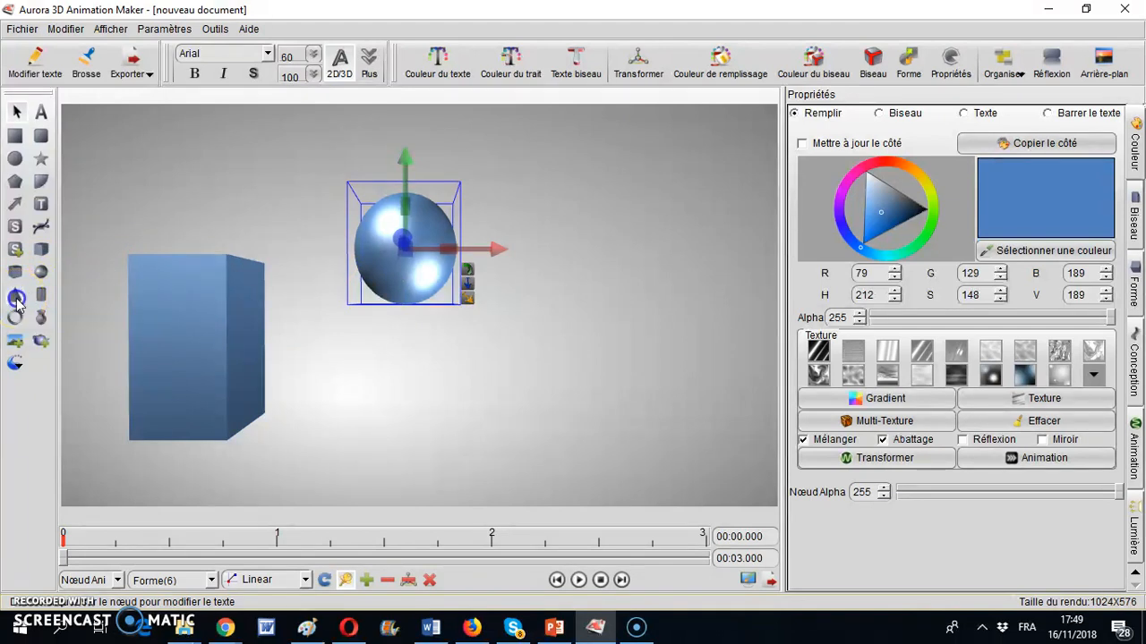
{"action": "left_click_drag", "start_coordinate": [404, 376], "coordinate": [506, 485]}
Step: Draw a 3D torus in the upper-right part of the canvas, smaller than the sphere
{"action": "left_click", "coordinate": [15, 317]}
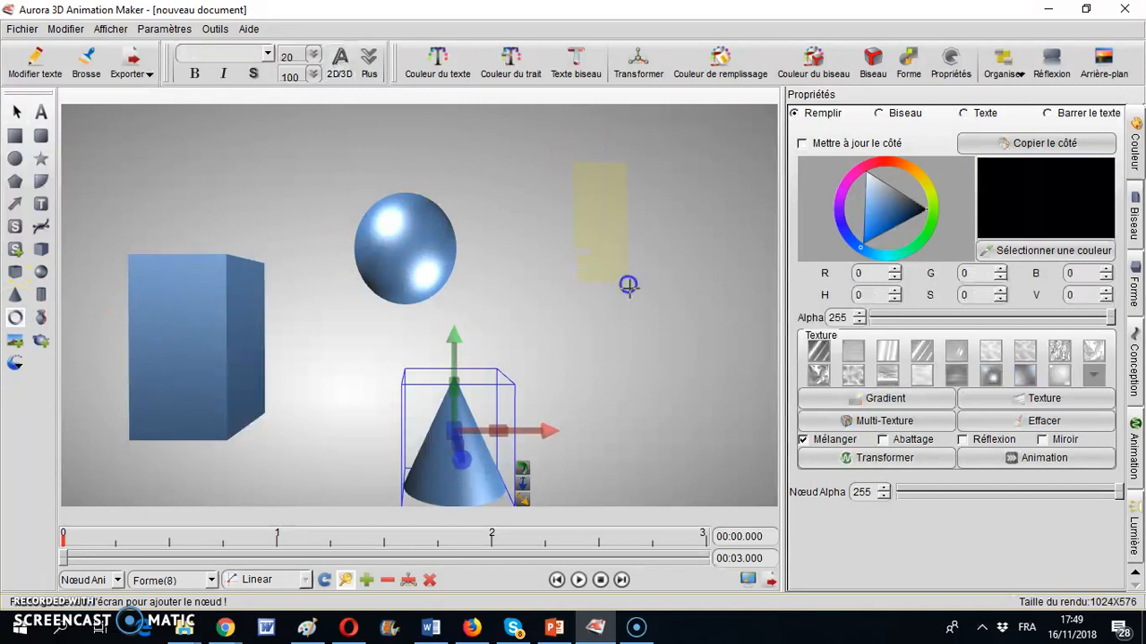
{"action": "left_click", "coordinate": [628, 284]}
{"action": "left_click", "coordinate": [15, 272]}
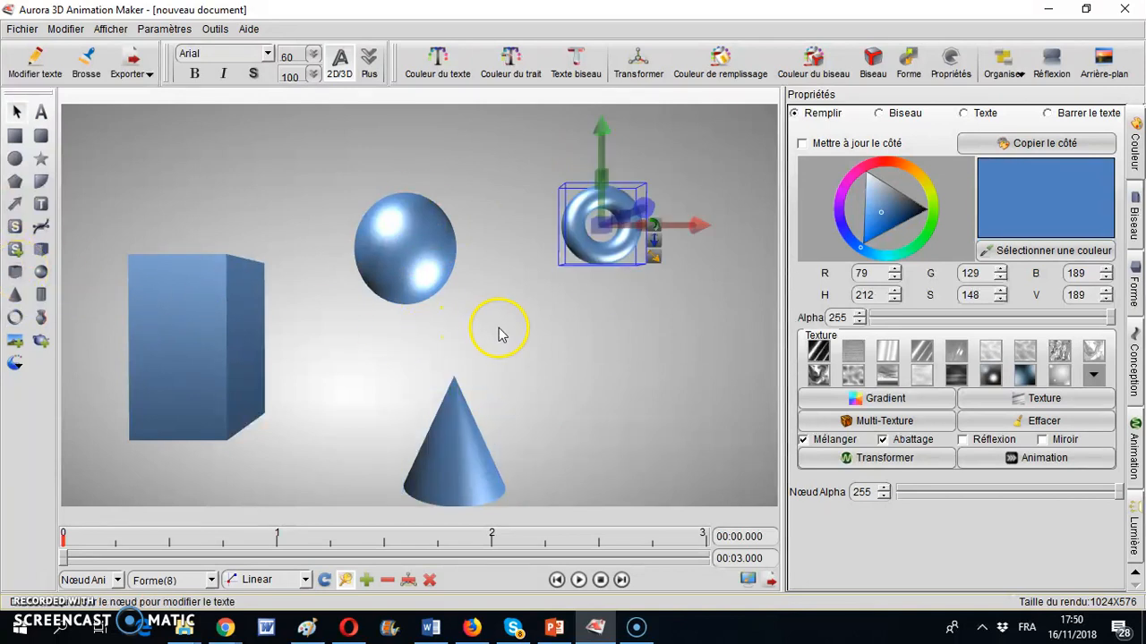
Step: Move the cone directly beneath the sphere so its tip touches the sphere's underside
{"action": "left_click", "coordinate": [462, 452]}
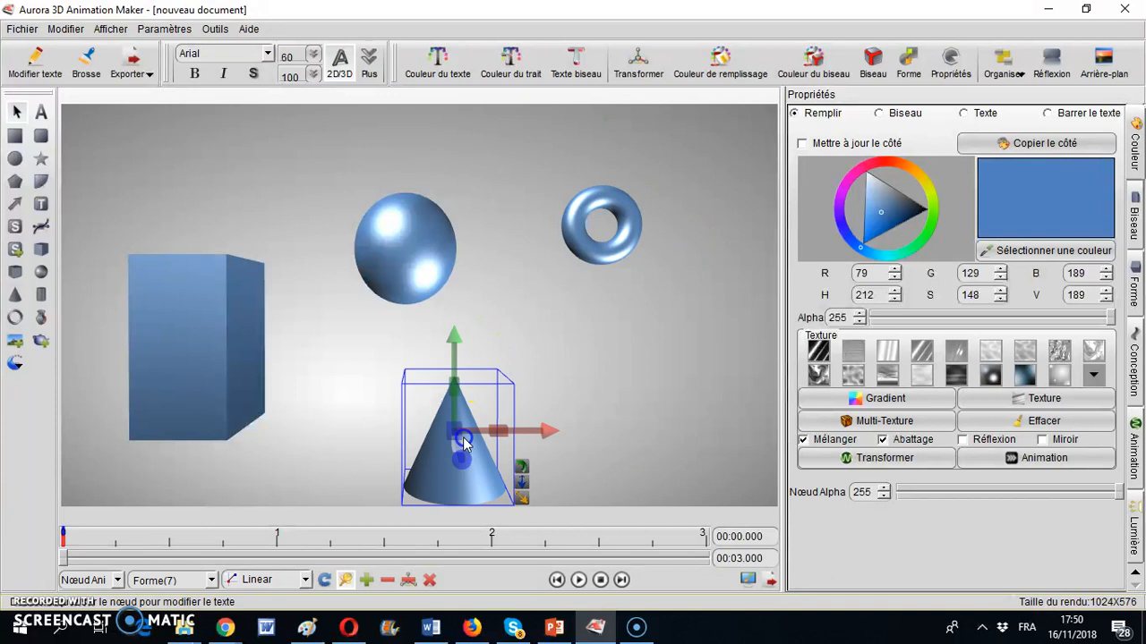
{"action": "left_click", "coordinate": [606, 370]}
{"action": "left_click_drag", "start_coordinate": [453, 454], "coordinate": [414, 373]}
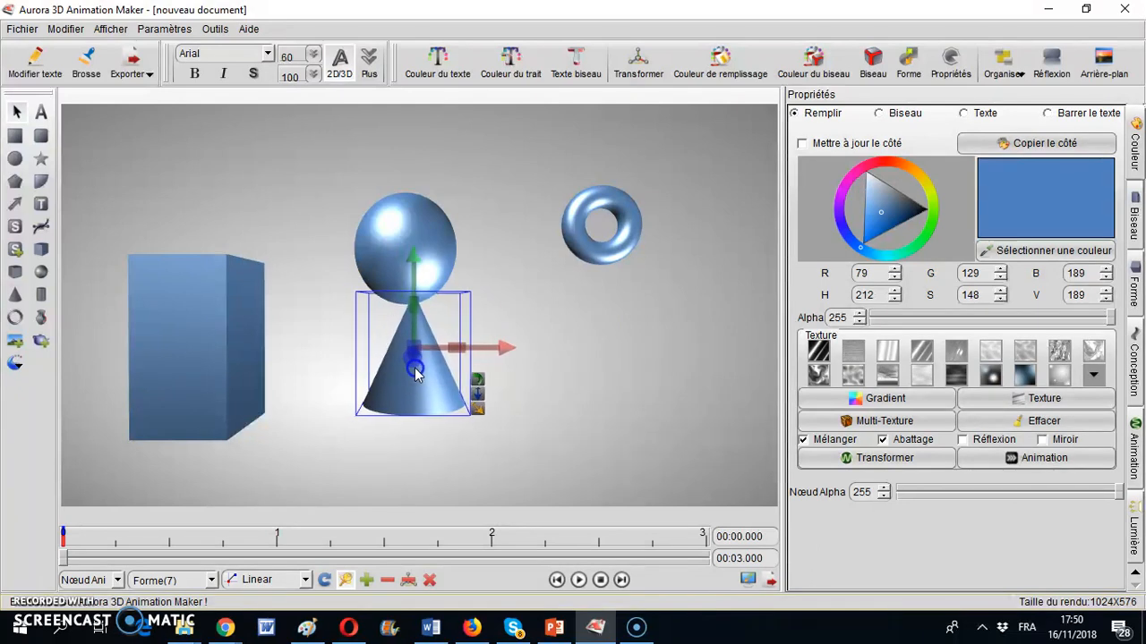
Step: Rotate the torus about its X axis to lie flat and place it as a collar between the sphere and cone
{"action": "left_click", "coordinate": [612, 254]}
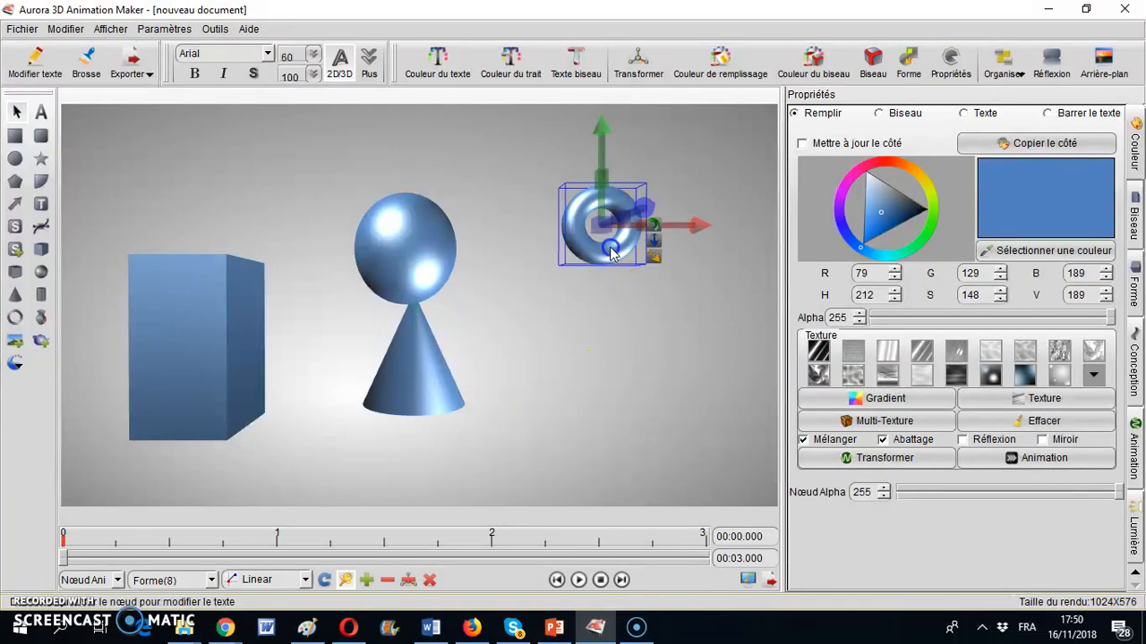
{"action": "left_click_drag", "start_coordinate": [641, 231], "coordinate": [681, 233]}
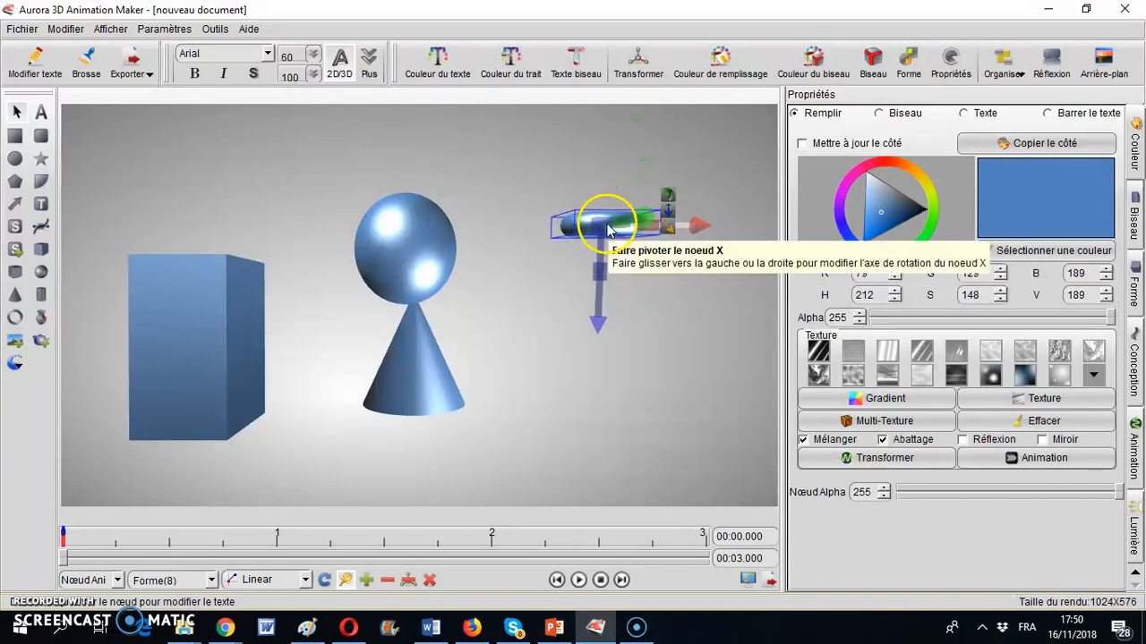
{"action": "left_click_drag", "start_coordinate": [606, 214], "coordinate": [400, 318]}
{"action": "left_click_drag", "start_coordinate": [660, 235], "coordinate": [419, 311]}
{"action": "left_click", "coordinate": [629, 276]}
{"action": "left_click", "coordinate": [577, 317]}
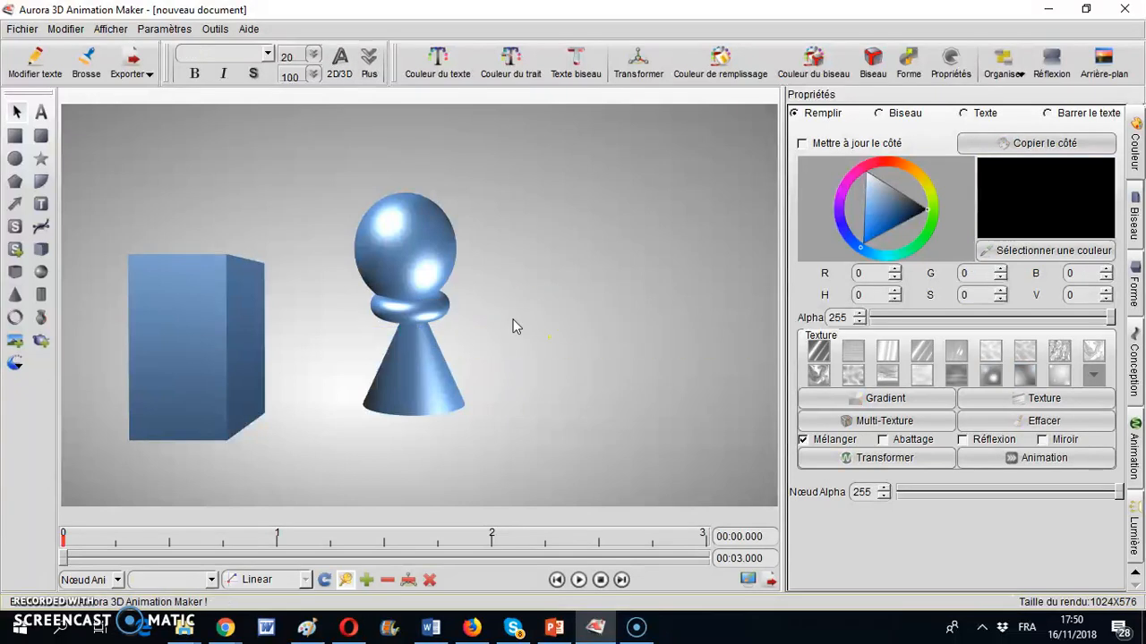
Step: Delete the 3D box beside the pawn figure
{"action": "left_click", "coordinate": [238, 332]}
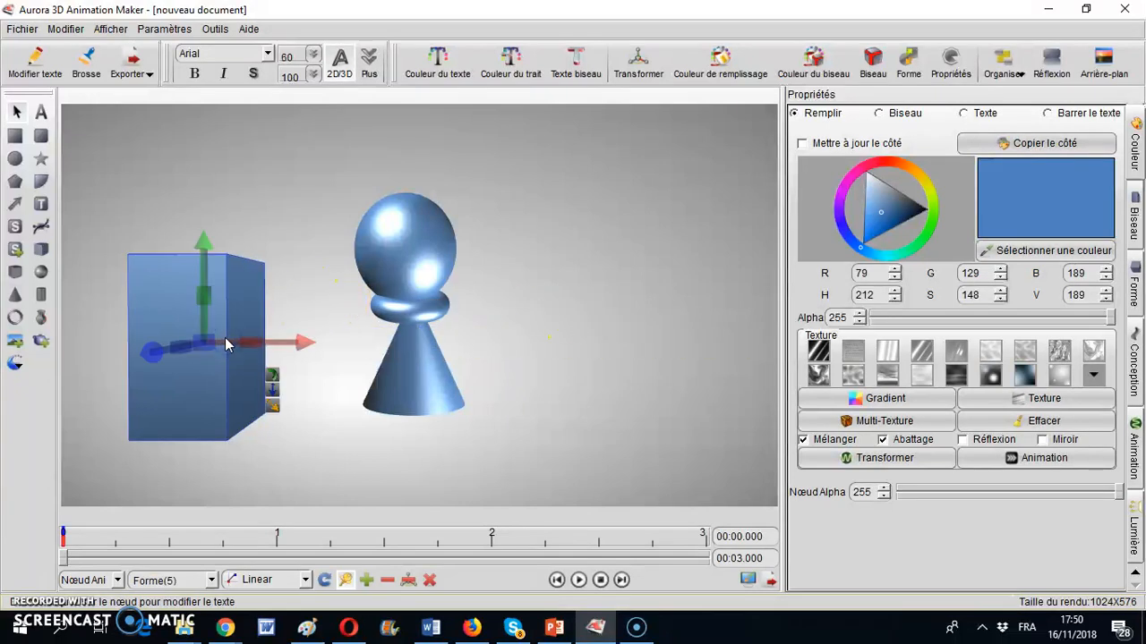
{"action": "key", "text": "Delete"}
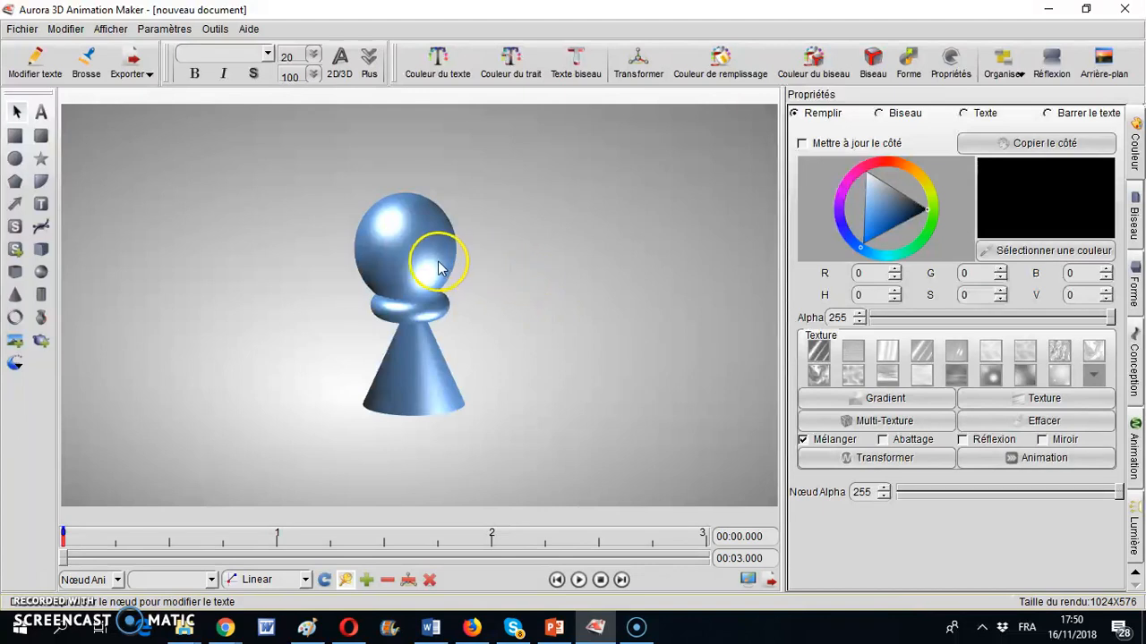
Step: Nudge the torus collar slightly upward toward the sphere
{"action": "mouse_move", "coordinate": [442, 307]}
{"action": "left_mouse_down"}
{"action": "mouse_move", "coordinate": [507, 310]}
{"action": "mouse_move", "coordinate": [442, 324]}
{"action": "mouse_move", "coordinate": [440, 304]}
{"action": "left_mouse_up"}
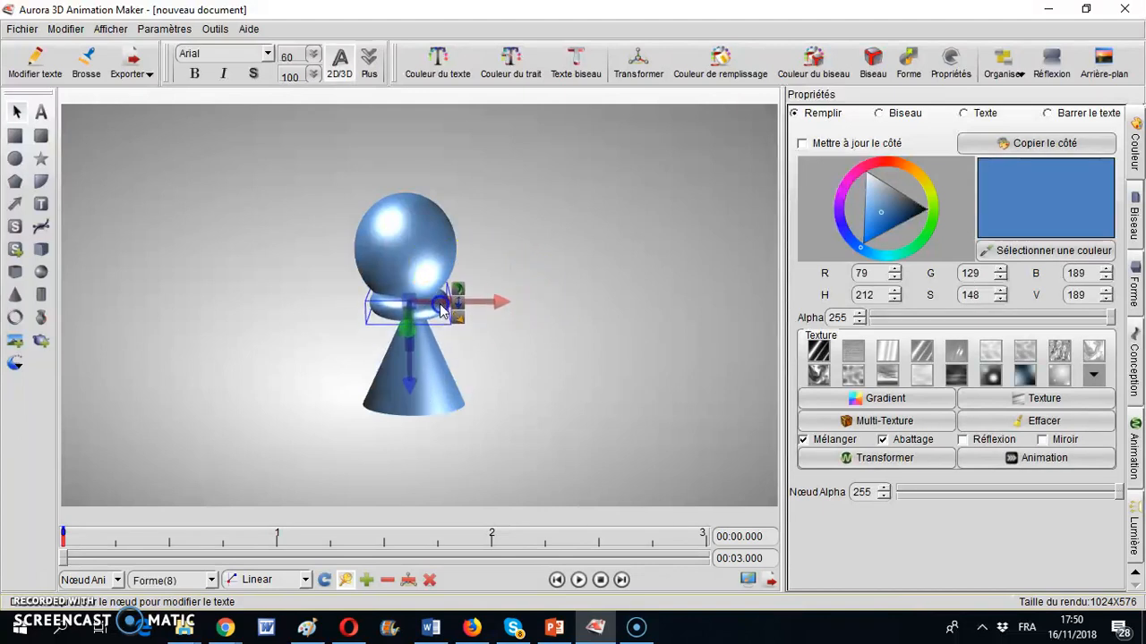
{"action": "left_click", "coordinate": [598, 349]}
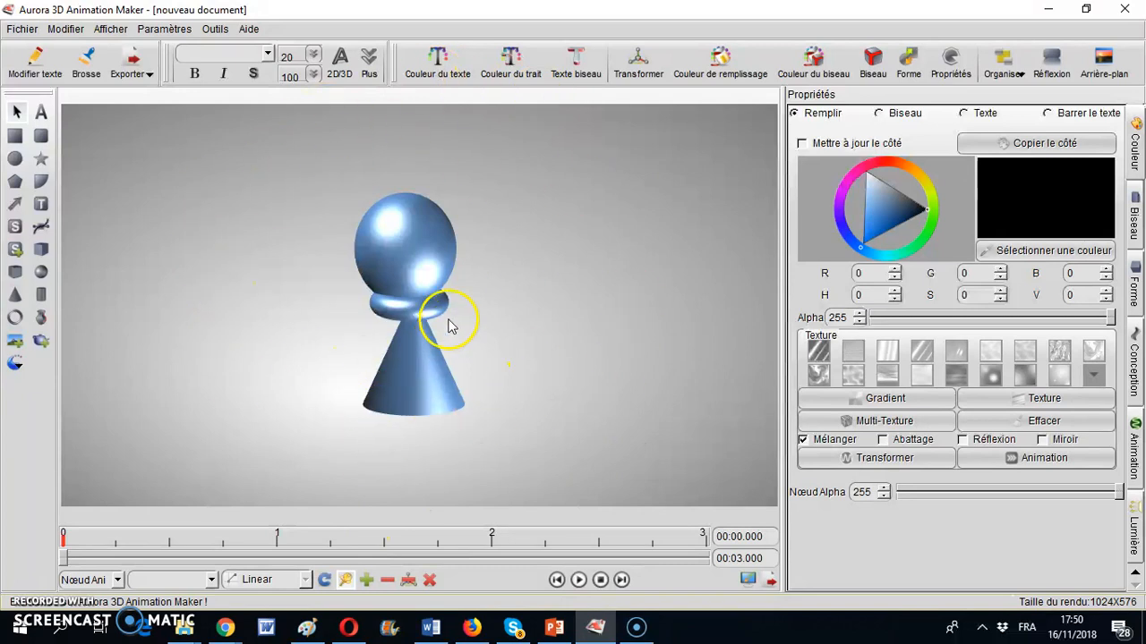
Step: Select the sphere, torus and cone together and group them into a single pawn object
{"action": "left_click_drag", "start_coordinate": [499, 180], "coordinate": [322, 467]}
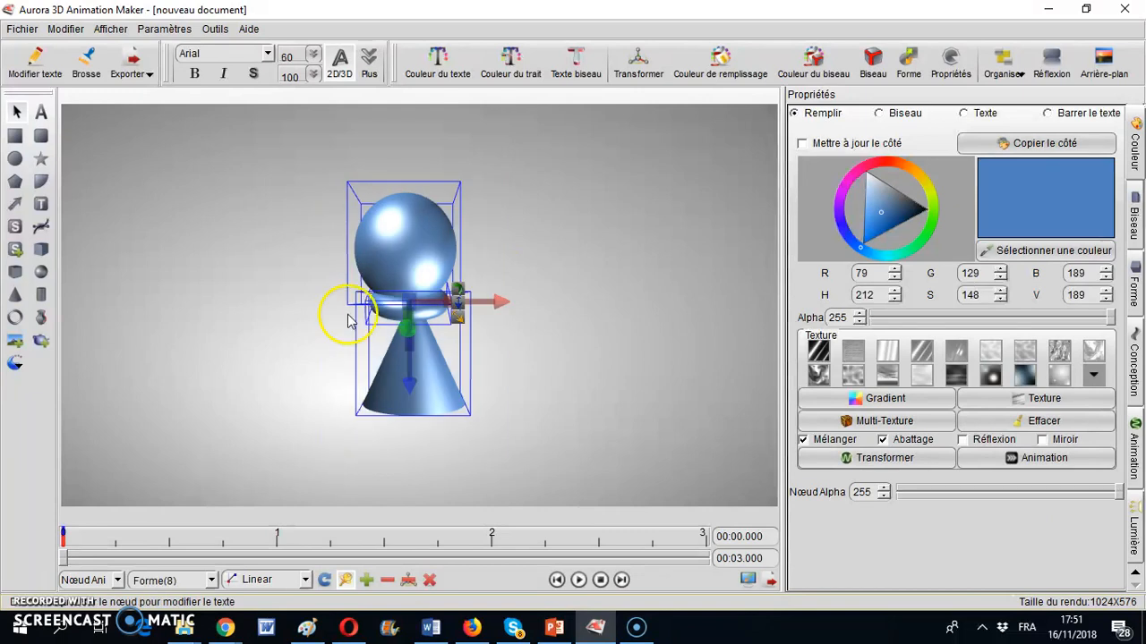
{"action": "right_click", "coordinate": [407, 238]}
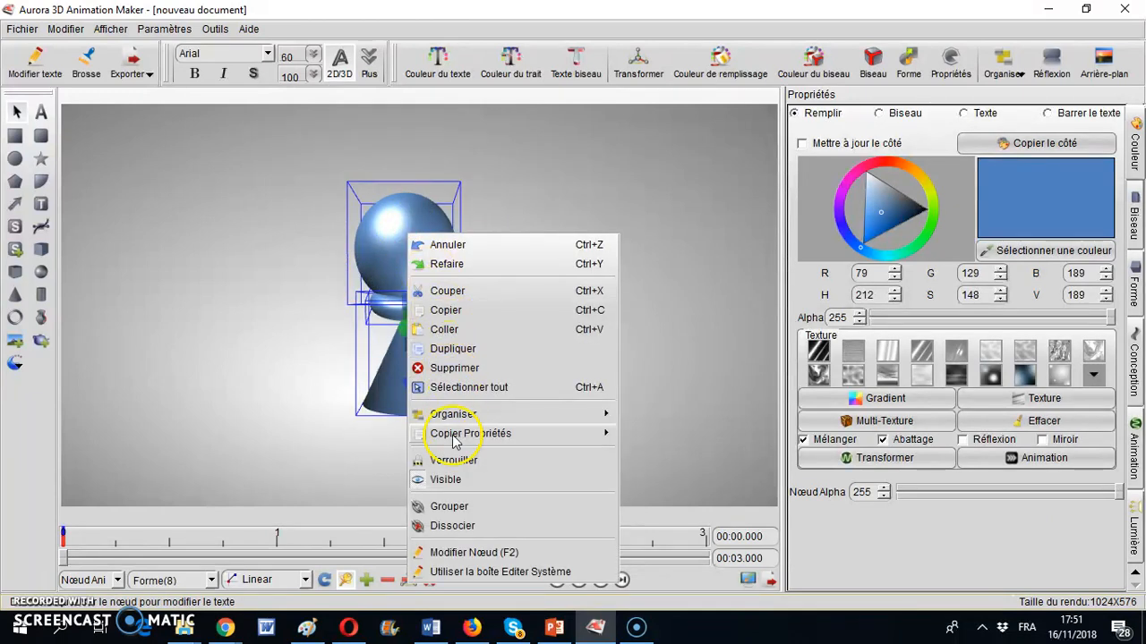
{"action": "left_click", "coordinate": [450, 506]}
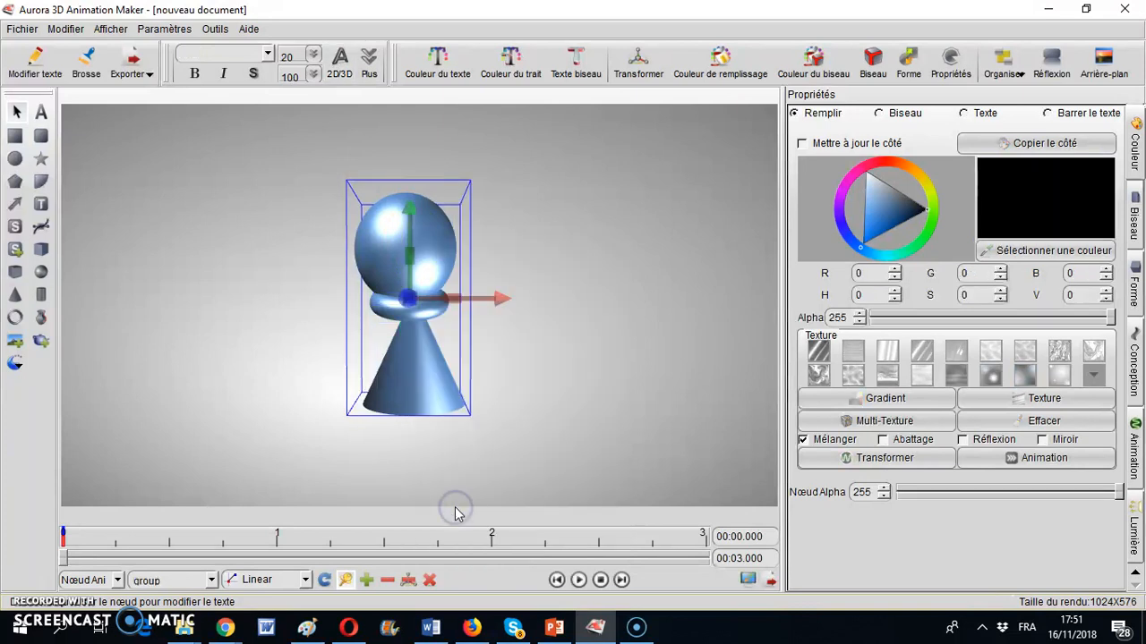
Step: Move the grouped pawn to the left part of the scene and rotate it so it stands at an angle
{"action": "left_click_drag", "start_coordinate": [424, 384], "coordinate": [237, 373]}
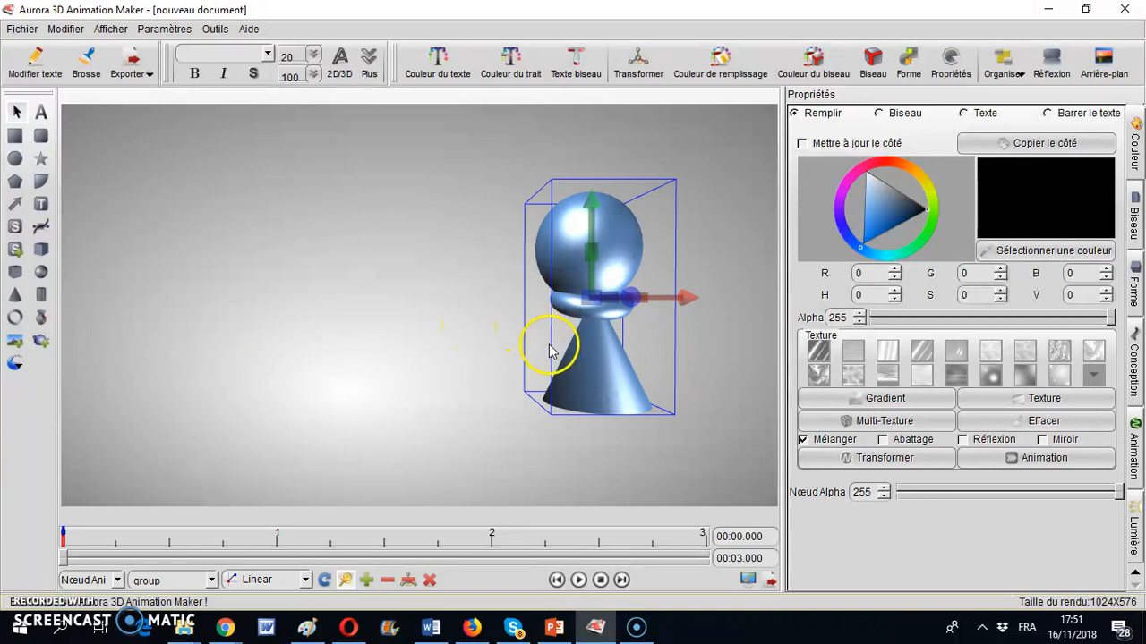
{"action": "left_click_drag", "start_coordinate": [582, 366], "coordinate": [351, 364]}
{"action": "left_click_drag", "start_coordinate": [405, 304], "coordinate": [332, 335]}
{"action": "left_click_drag", "start_coordinate": [361, 260], "coordinate": [246, 301]}
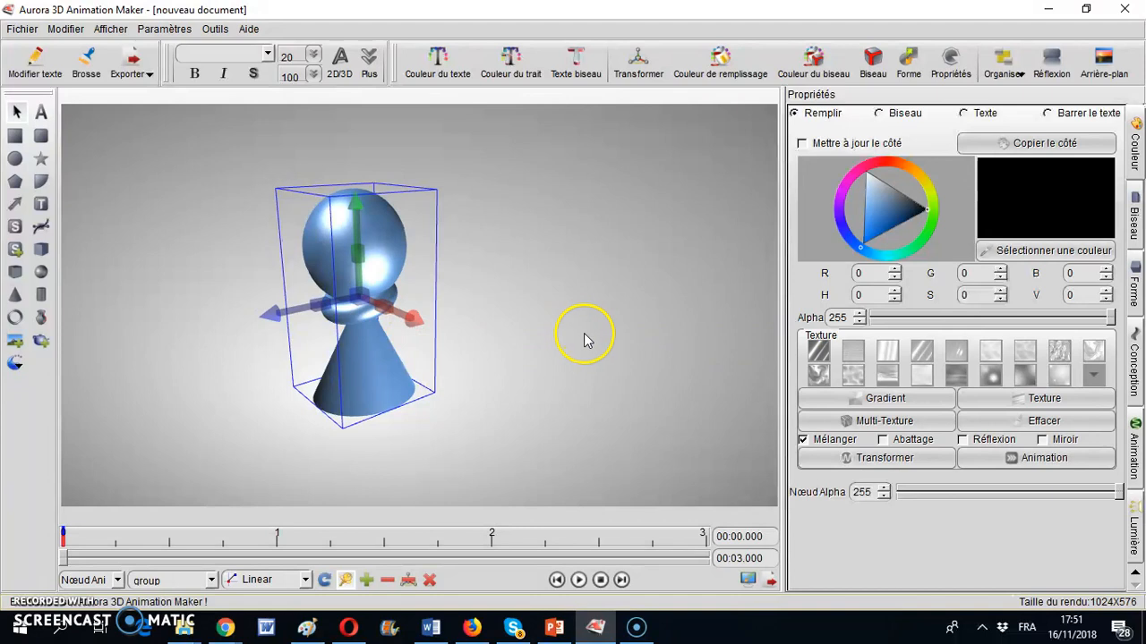
{"action": "left_click_drag", "start_coordinate": [379, 340], "coordinate": [273, 325]}
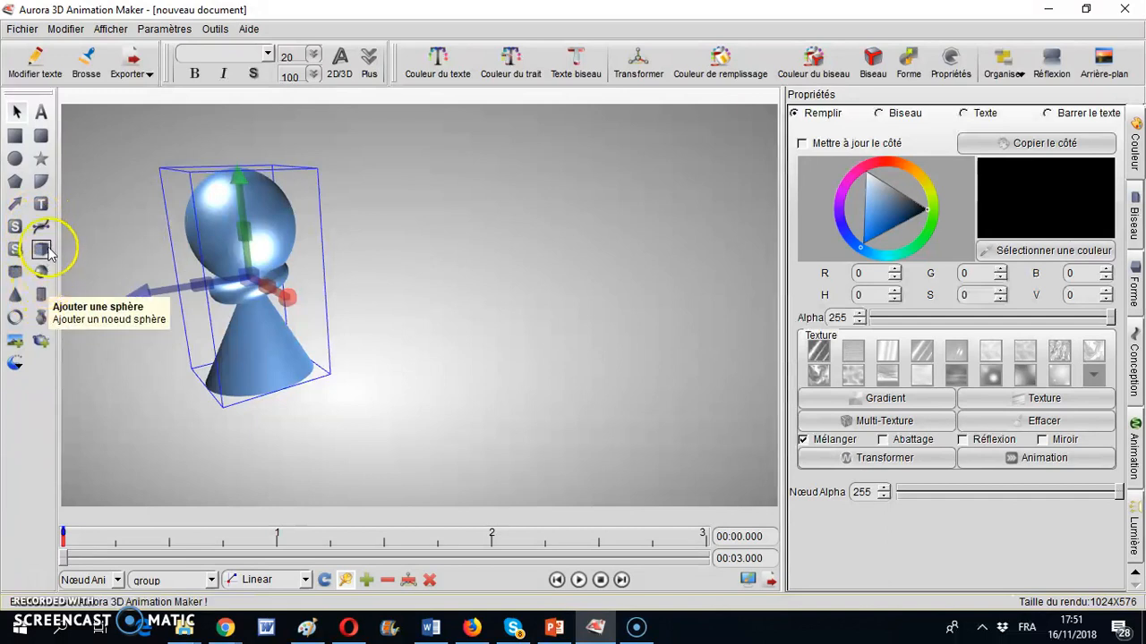
Step: Start a revolved shape and sketch its profile with a short straight segment followed by several petal-like curved loops around the vertical axis
{"action": "left_click", "coordinate": [43, 319]}
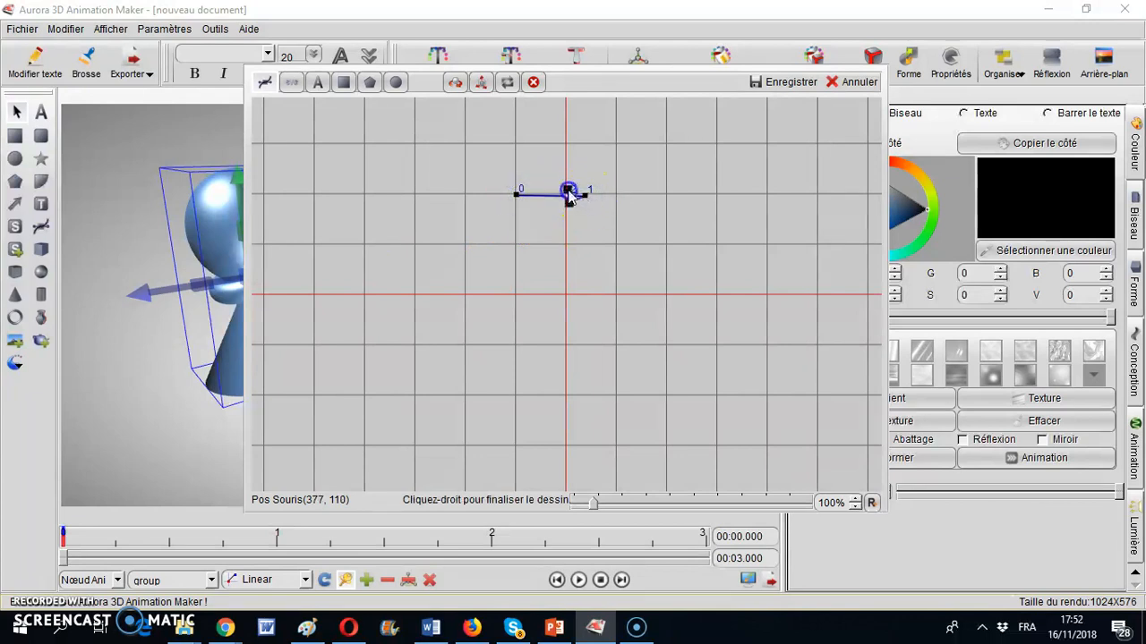
{"action": "left_click_drag", "start_coordinate": [567, 157], "coordinate": [531, 275]}
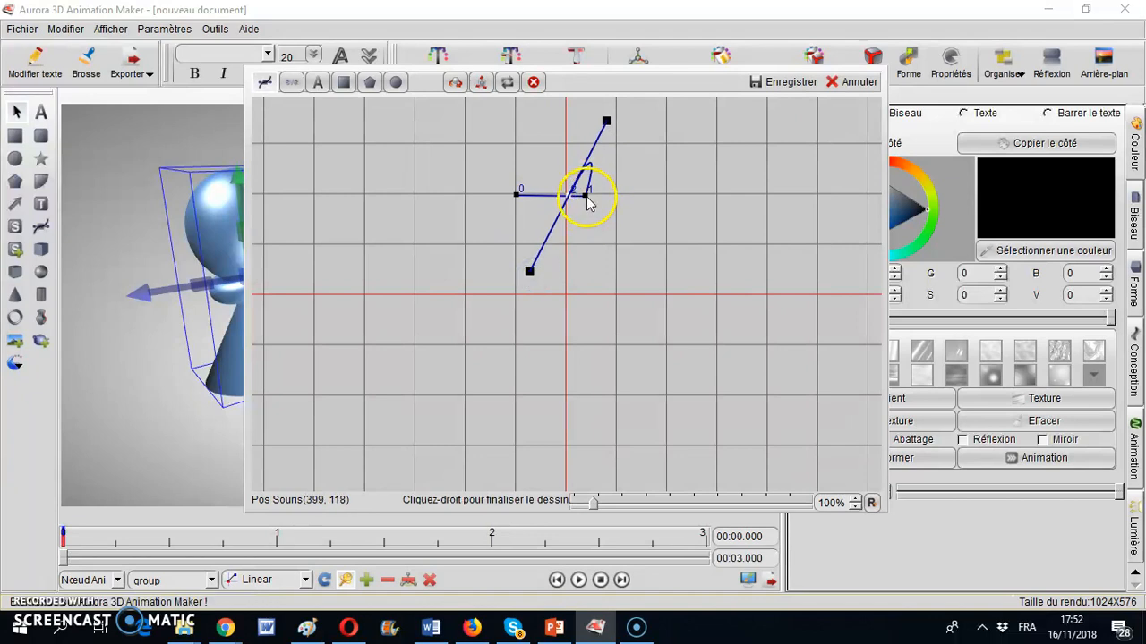
{"action": "left_click_drag", "start_coordinate": [596, 218], "coordinate": [556, 150]}
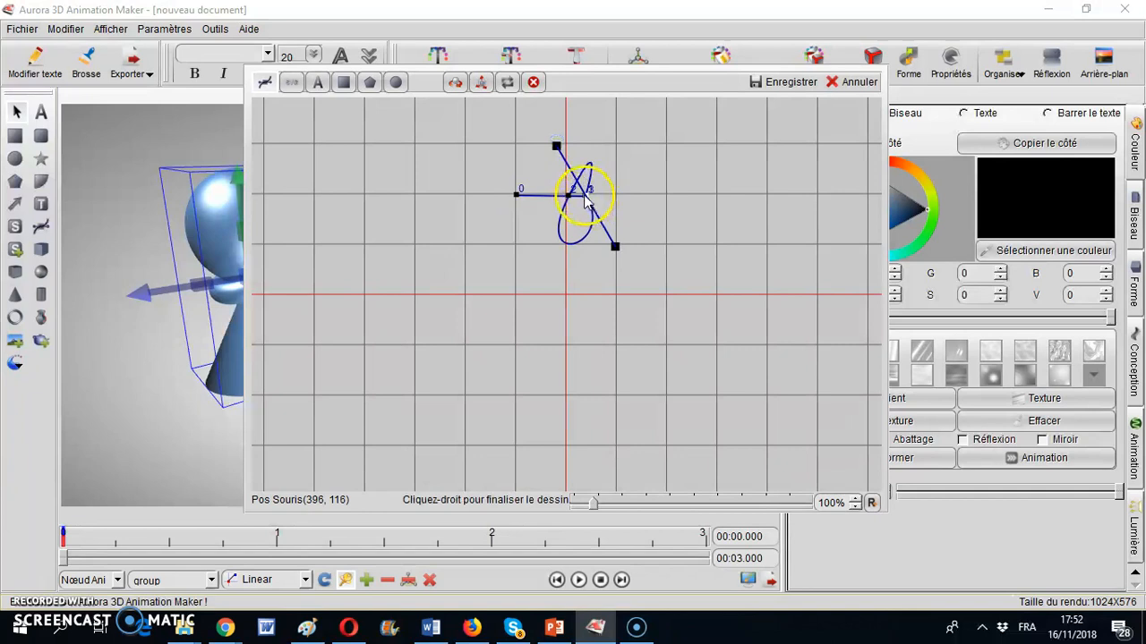
{"action": "left_click_drag", "start_coordinate": [641, 222], "coordinate": [667, 184]}
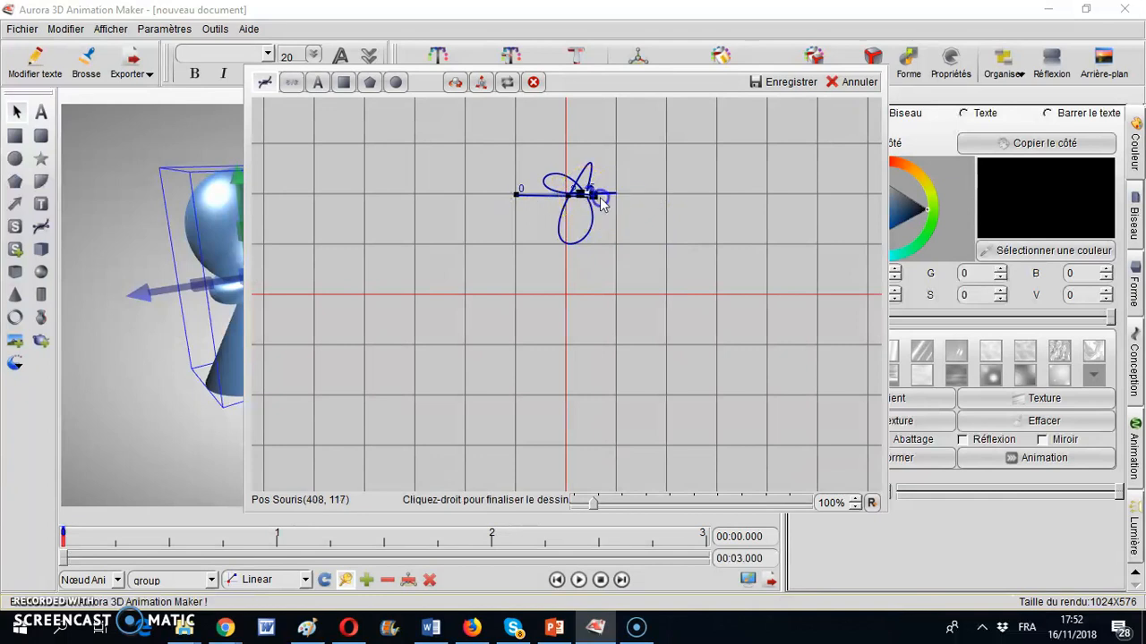
{"action": "left_click_drag", "start_coordinate": [623, 224], "coordinate": [563, 255]}
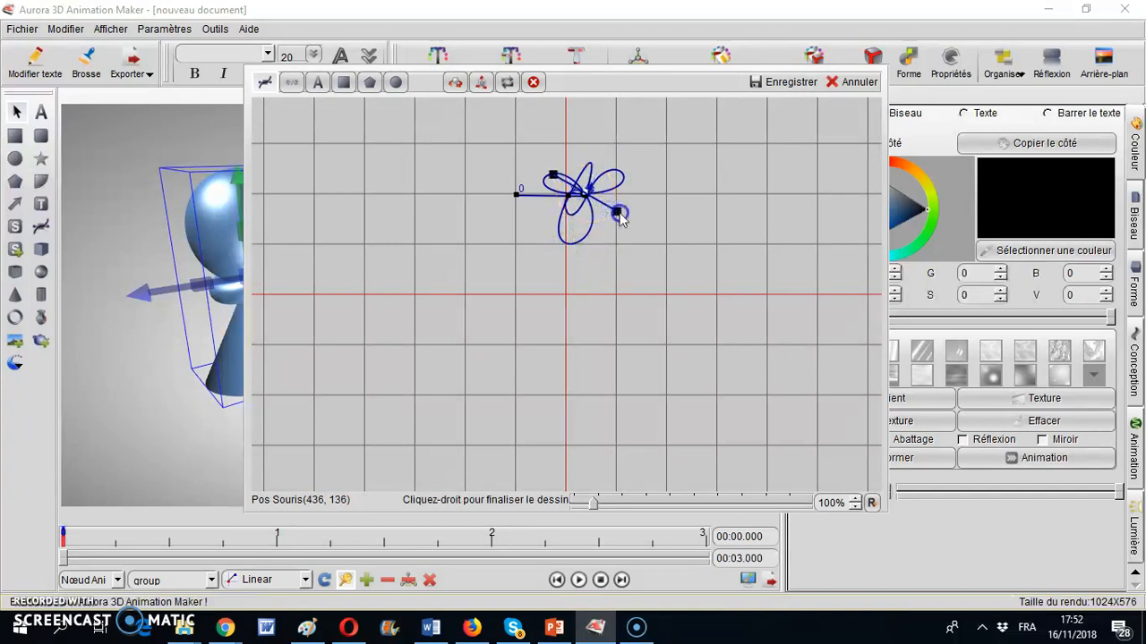
{"action": "left_click_drag", "start_coordinate": [619, 217], "coordinate": [680, 199]}
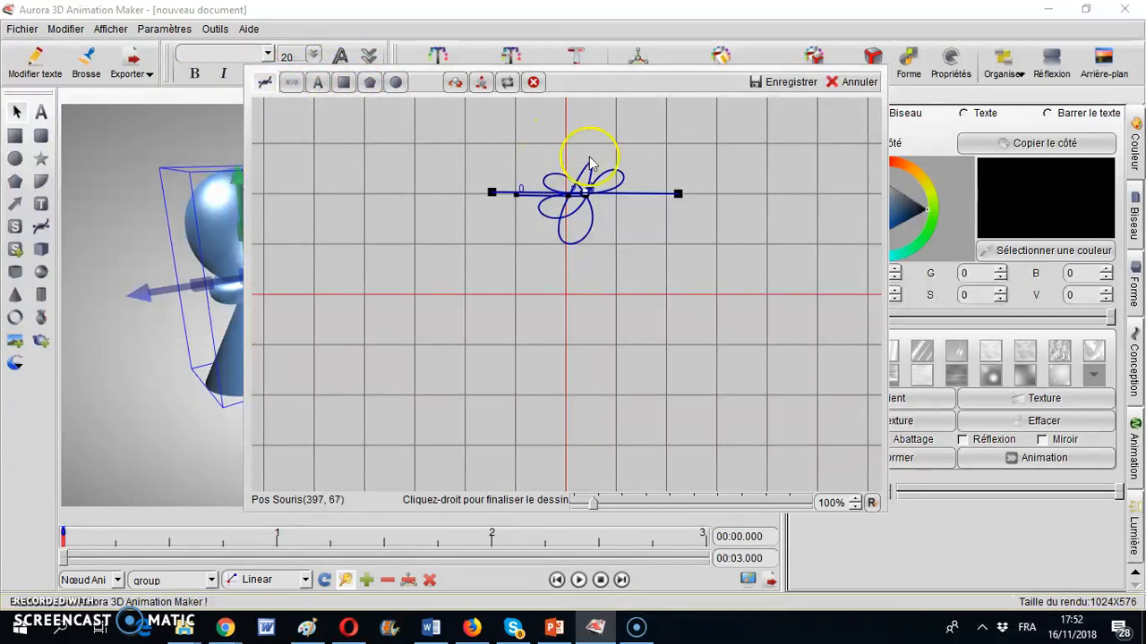
Step: Close the profile with straight segments below the loops back to its starting point and save it as a revolved 3D shape
{"action": "left_click", "coordinate": [660, 239]}
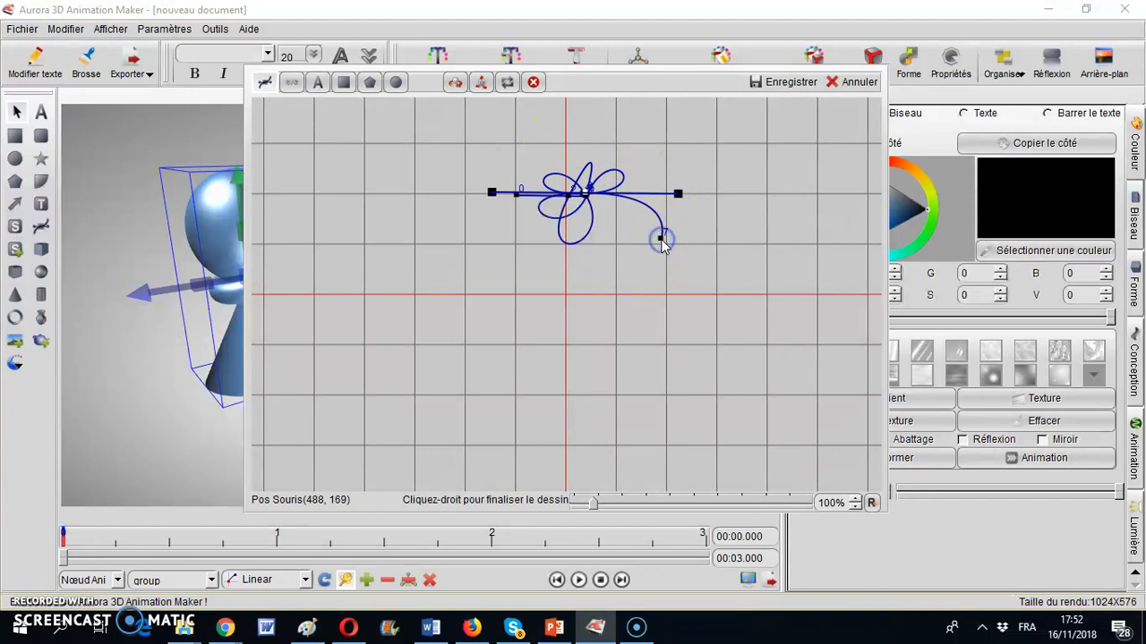
{"action": "left_click", "coordinate": [614, 268]}
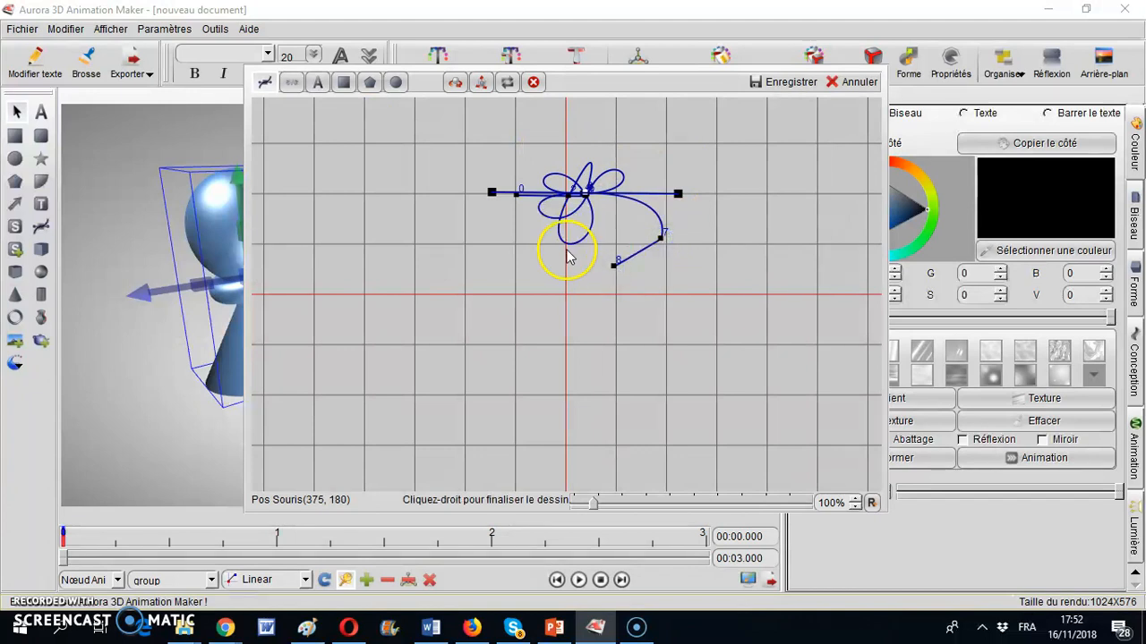
{"action": "left_click", "coordinate": [513, 193]}
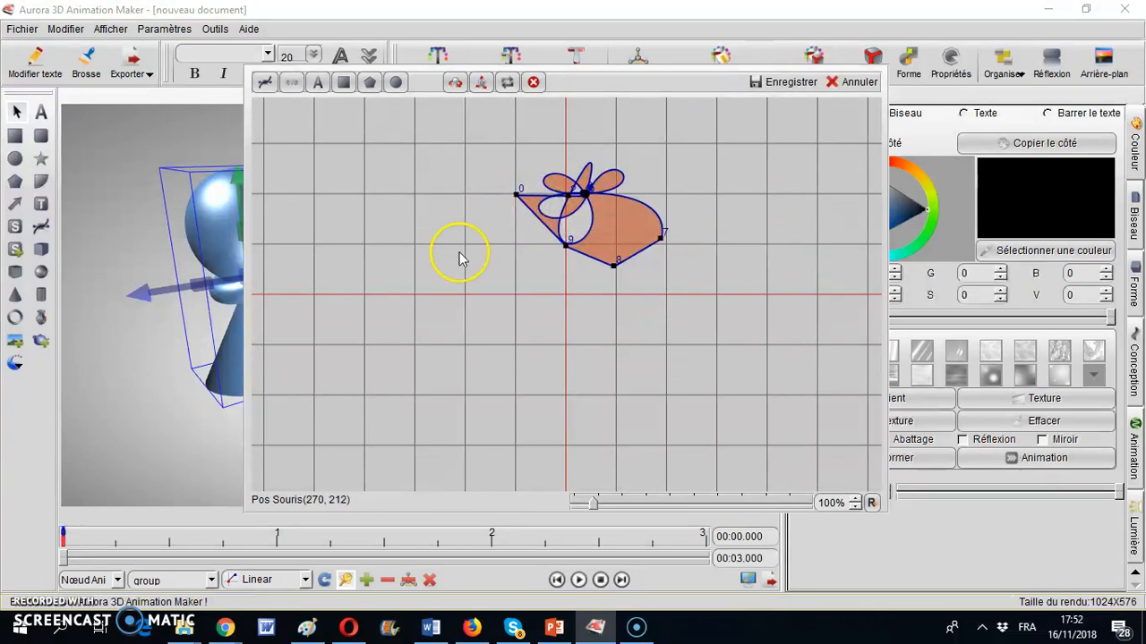
{"action": "left_click", "coordinate": [778, 86]}
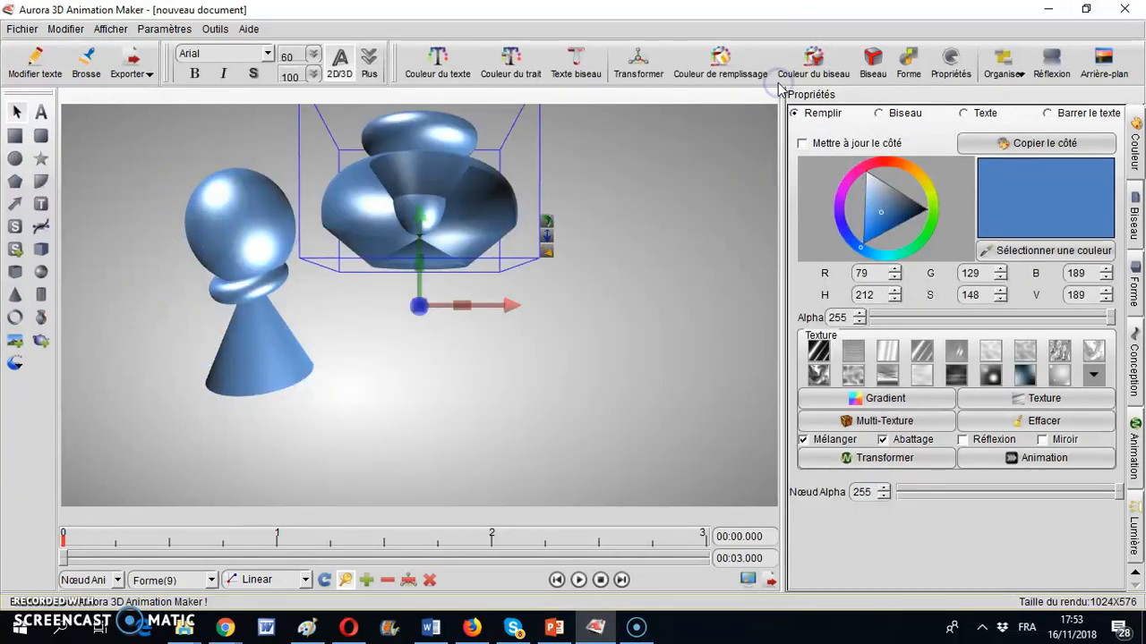
Step: Place the revolved shape to the right of the pawn and tilt it so its upper rings are seen from above
{"action": "left_click_drag", "start_coordinate": [455, 238], "coordinate": [589, 349]}
{"action": "mouse_move", "coordinate": [575, 407]}
{"action": "left_mouse_down"}
{"action": "mouse_move", "coordinate": [632, 407]}
{"action": "mouse_move", "coordinate": [682, 426]}
{"action": "mouse_move", "coordinate": [641, 431]}
{"action": "mouse_move", "coordinate": [594, 414]}
{"action": "mouse_move", "coordinate": [632, 413]}
{"action": "mouse_move", "coordinate": [545, 409]}
{"action": "mouse_move", "coordinate": [595, 408]}
{"action": "left_mouse_up"}
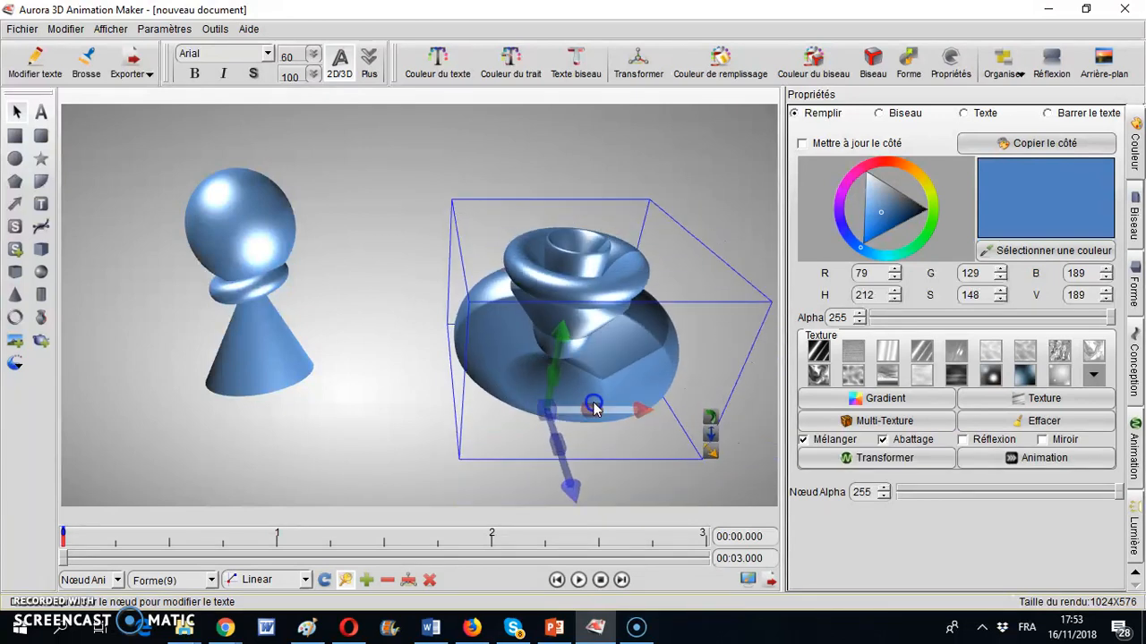
{"action": "left_click_drag", "start_coordinate": [526, 379], "coordinate": [498, 320]}
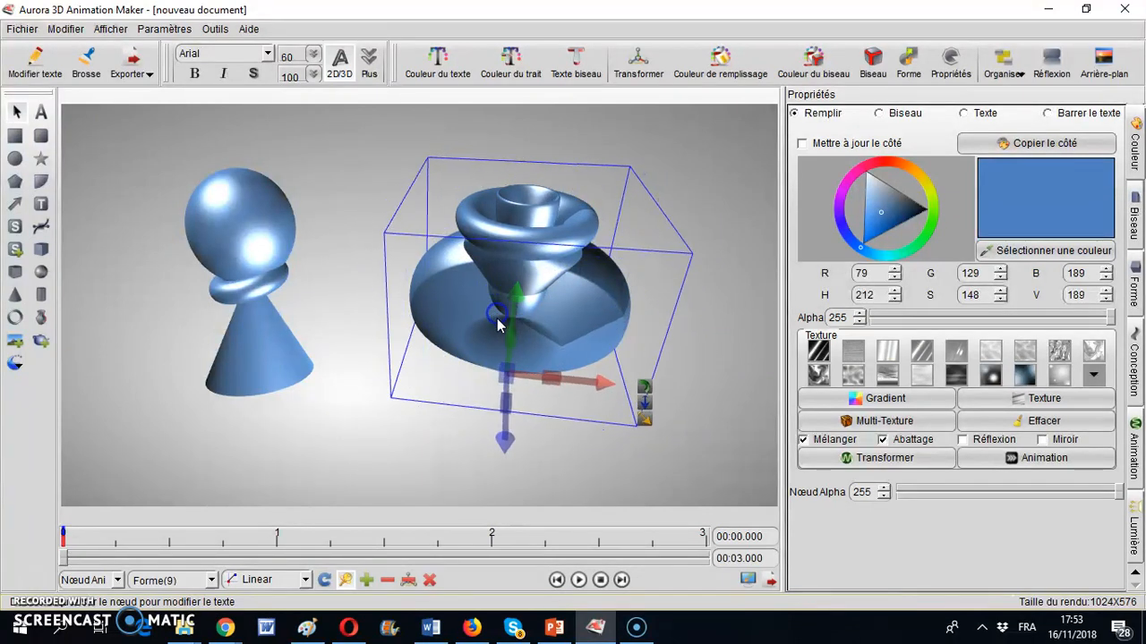
{"action": "mouse_move", "coordinate": [508, 400]}
{"action": "left_mouse_down"}
{"action": "mouse_move", "coordinate": [504, 424]}
{"action": "mouse_move", "coordinate": [503, 391]}
{"action": "mouse_move", "coordinate": [506, 407]}
{"action": "left_mouse_up"}
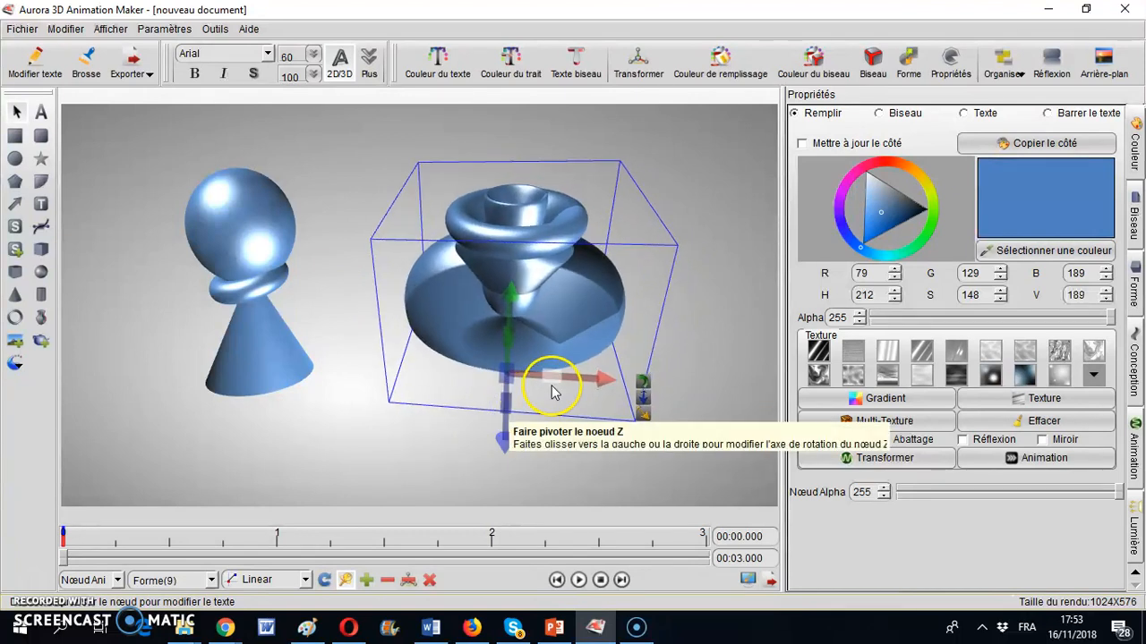
{"action": "mouse_move", "coordinate": [546, 379]}
{"action": "left_mouse_down"}
{"action": "mouse_move", "coordinate": [570, 378]}
{"action": "mouse_move", "coordinate": [504, 374]}
{"action": "mouse_move", "coordinate": [506, 356]}
{"action": "mouse_move", "coordinate": [549, 372]}
{"action": "left_mouse_up"}
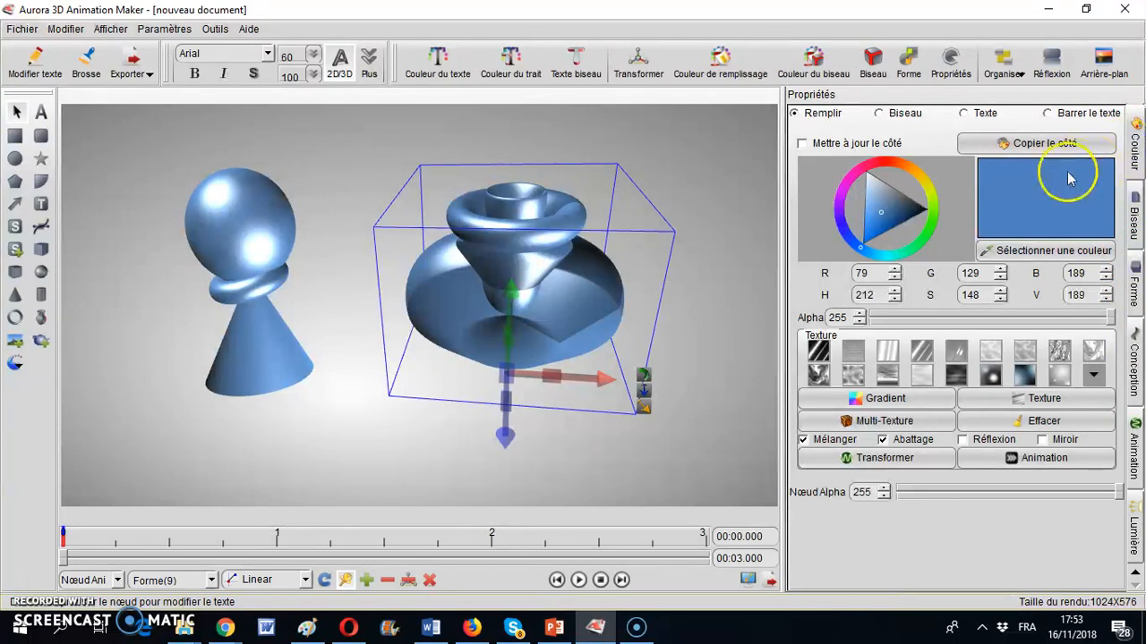
Step: Recolour the revolved shape's fill to pink with R 189, G 79, B 123
{"action": "left_click", "coordinate": [884, 170]}
{"action": "mouse_move", "coordinate": [884, 170]}
{"action": "left_mouse_down"}
{"action": "mouse_move", "coordinate": [842, 181]}
{"action": "mouse_move", "coordinate": [850, 191]}
{"action": "mouse_move", "coordinate": [883, 168]}
{"action": "mouse_move", "coordinate": [865, 170]}
{"action": "left_mouse_up"}
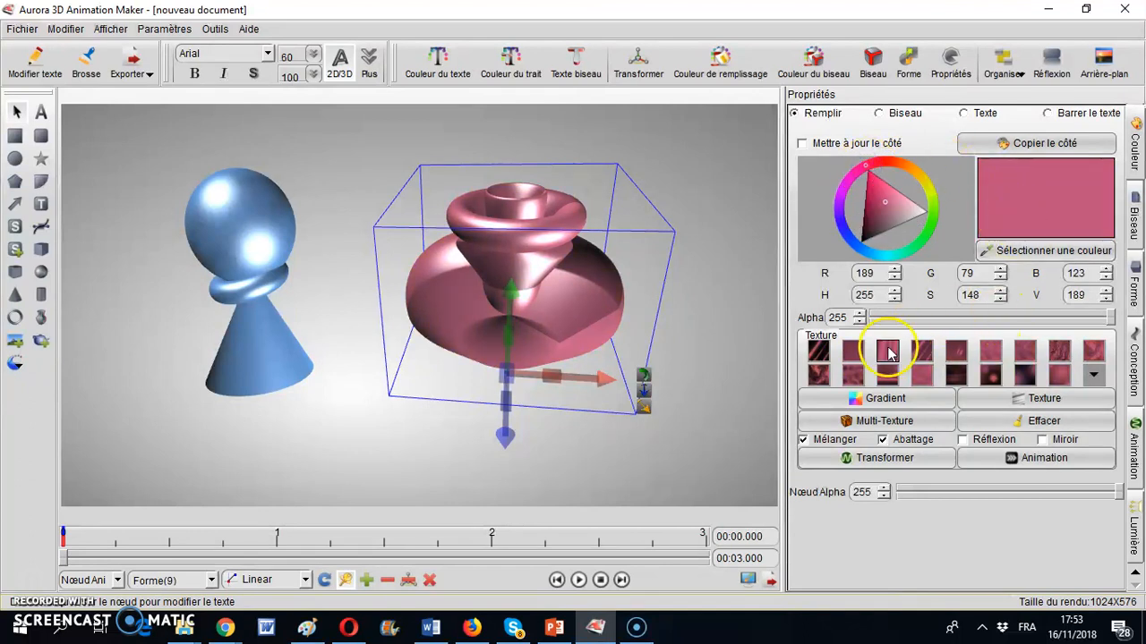
Step: Try out the texture presets on the pink revolved shape and keep the eighth texture of the first row
{"action": "left_click", "coordinate": [818, 353]}
{"action": "left_click", "coordinate": [818, 375]}
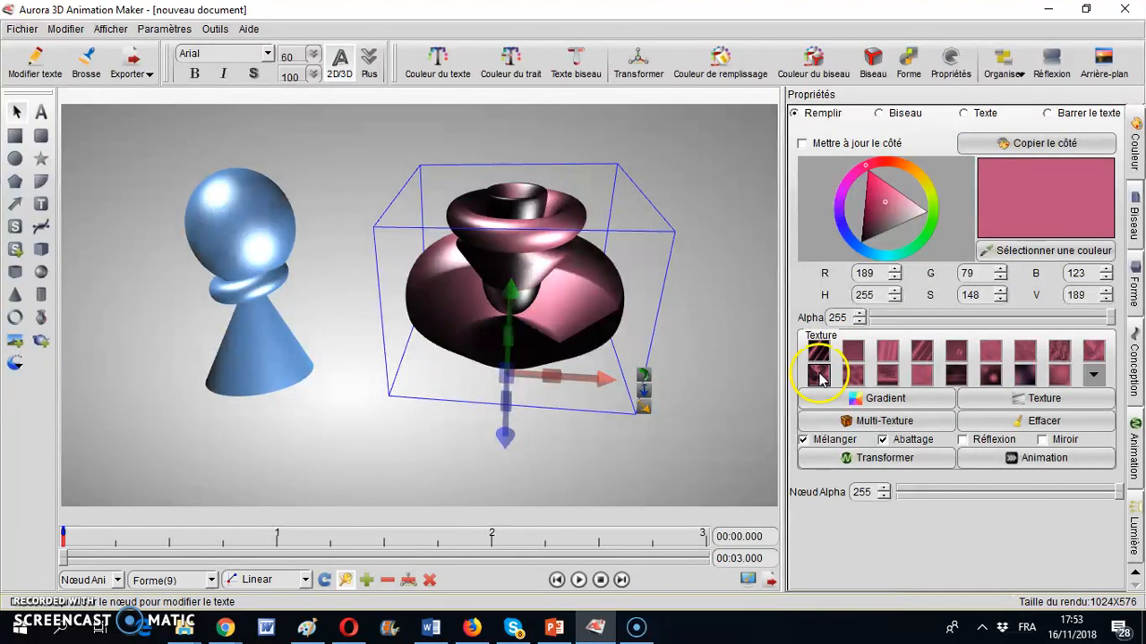
{"action": "left_click", "coordinate": [848, 378]}
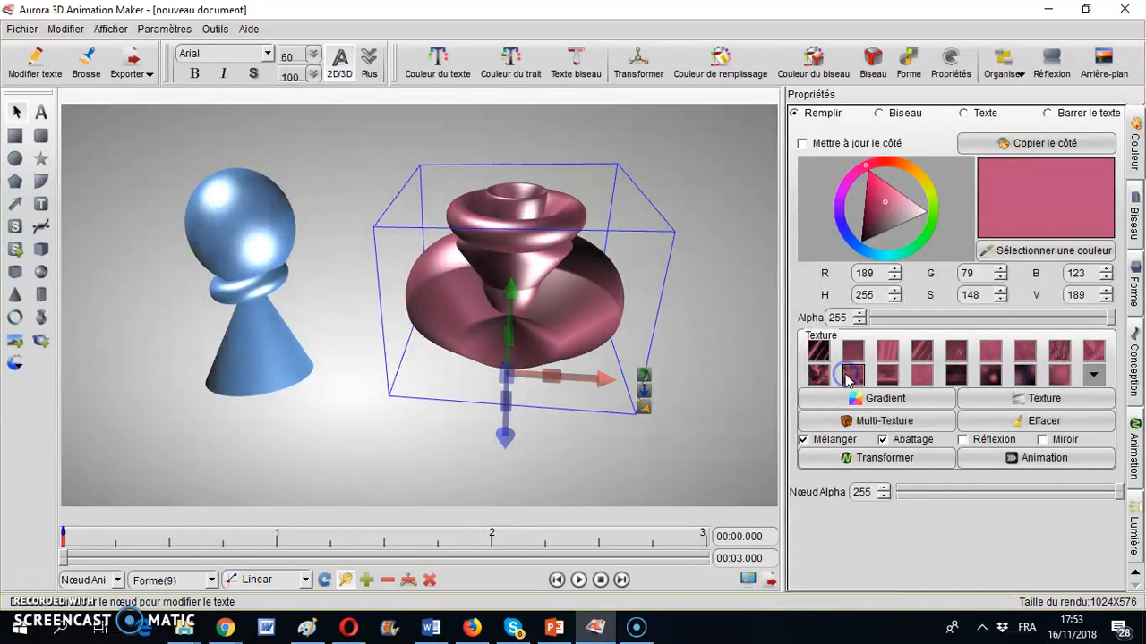
{"action": "left_click", "coordinate": [855, 353]}
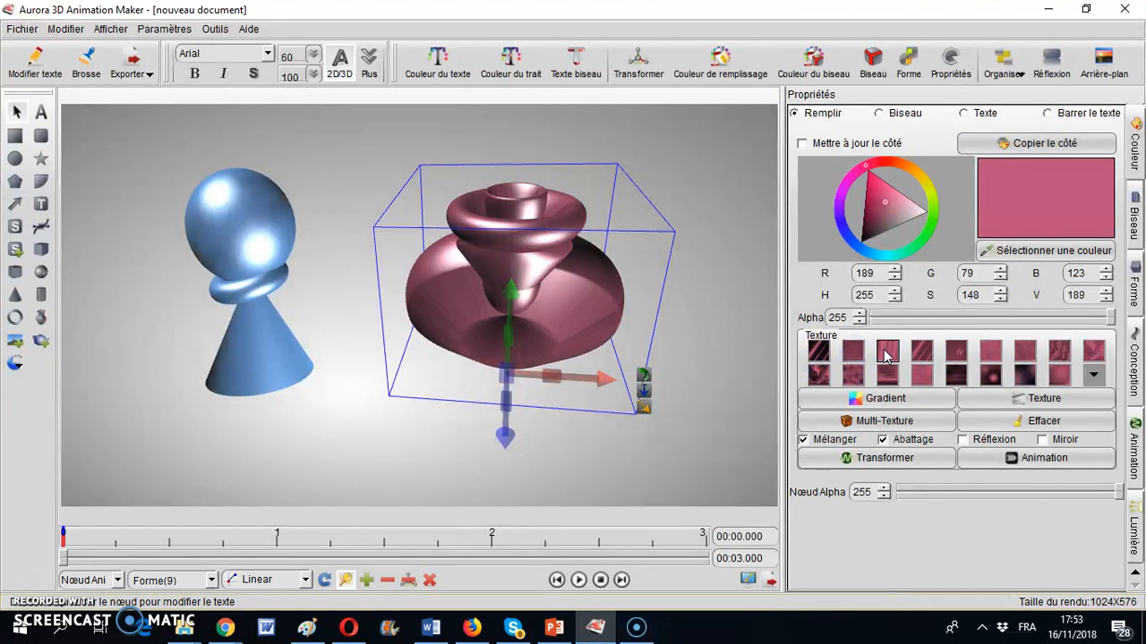
{"action": "left_click", "coordinate": [884, 352]}
{"action": "left_click", "coordinate": [920, 351]}
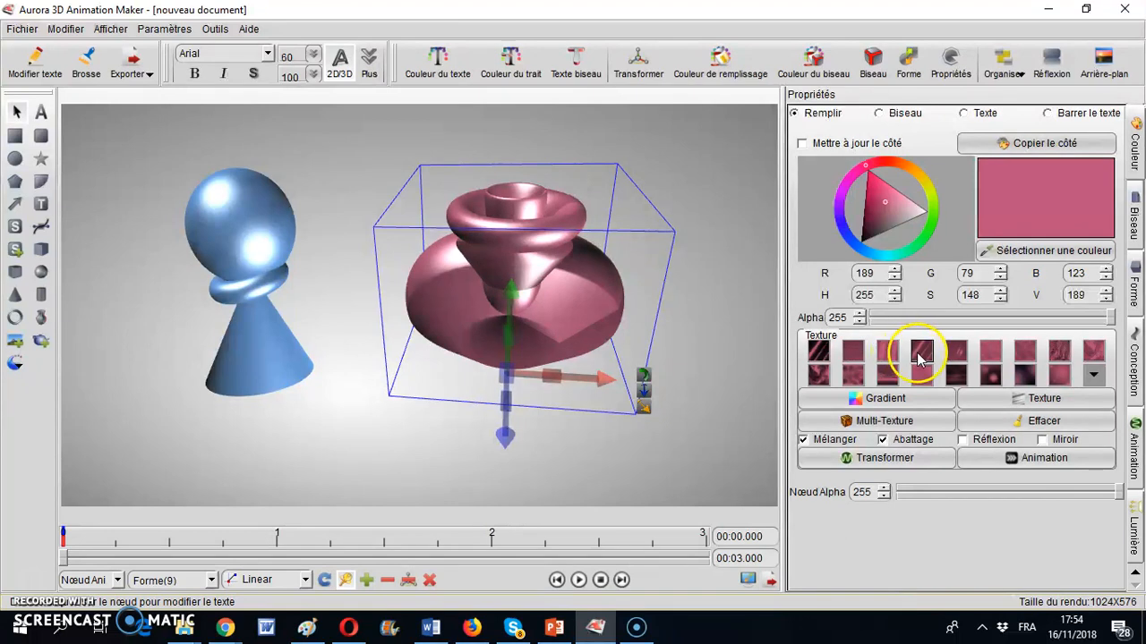
{"action": "left_click", "coordinate": [922, 380]}
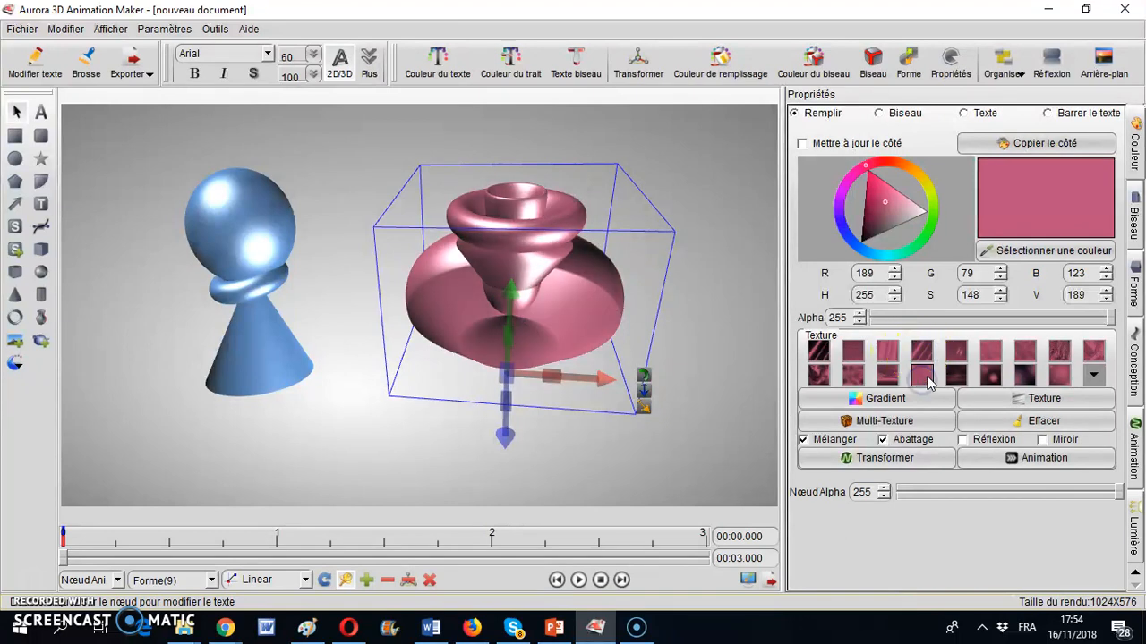
{"action": "left_click", "coordinate": [955, 354]}
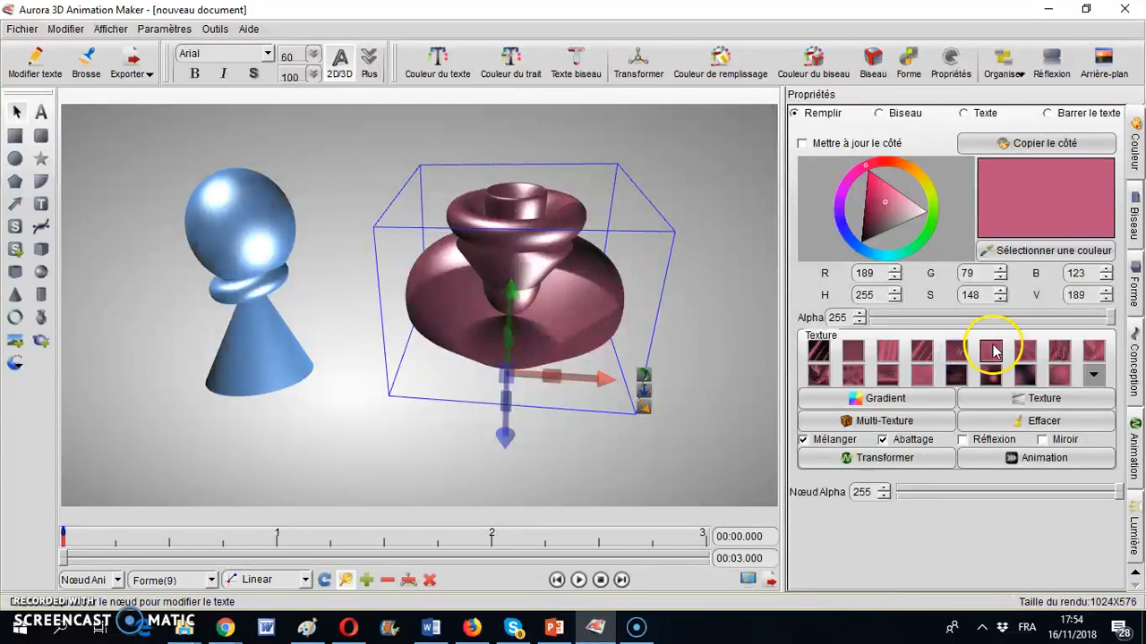
{"action": "left_click", "coordinate": [990, 351]}
{"action": "left_click", "coordinate": [990, 378]}
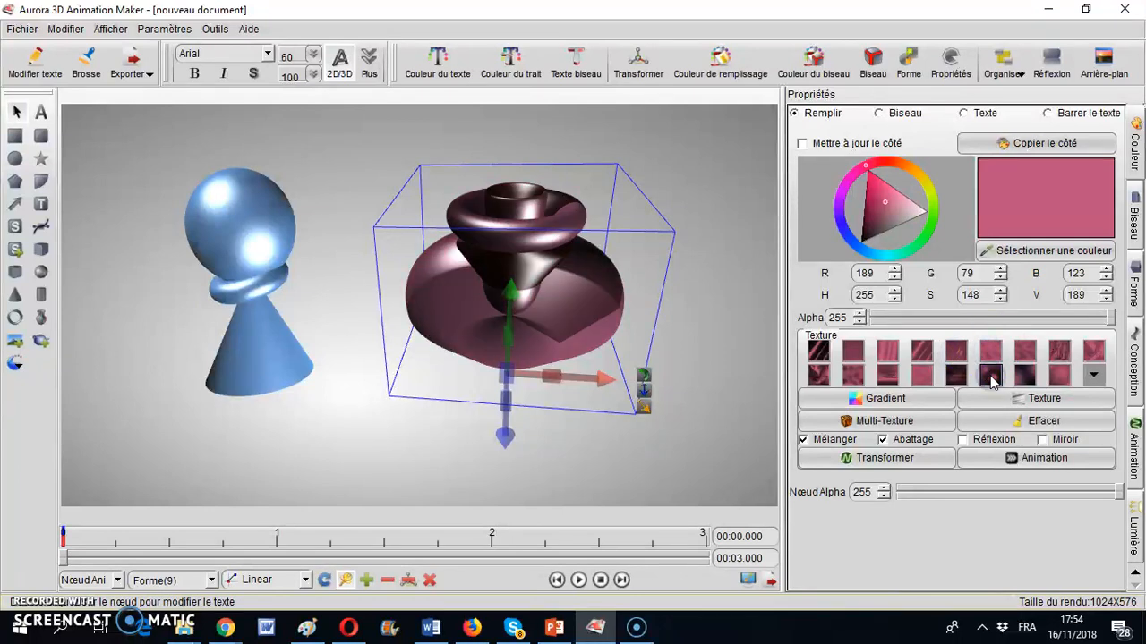
{"action": "left_click", "coordinate": [1024, 352]}
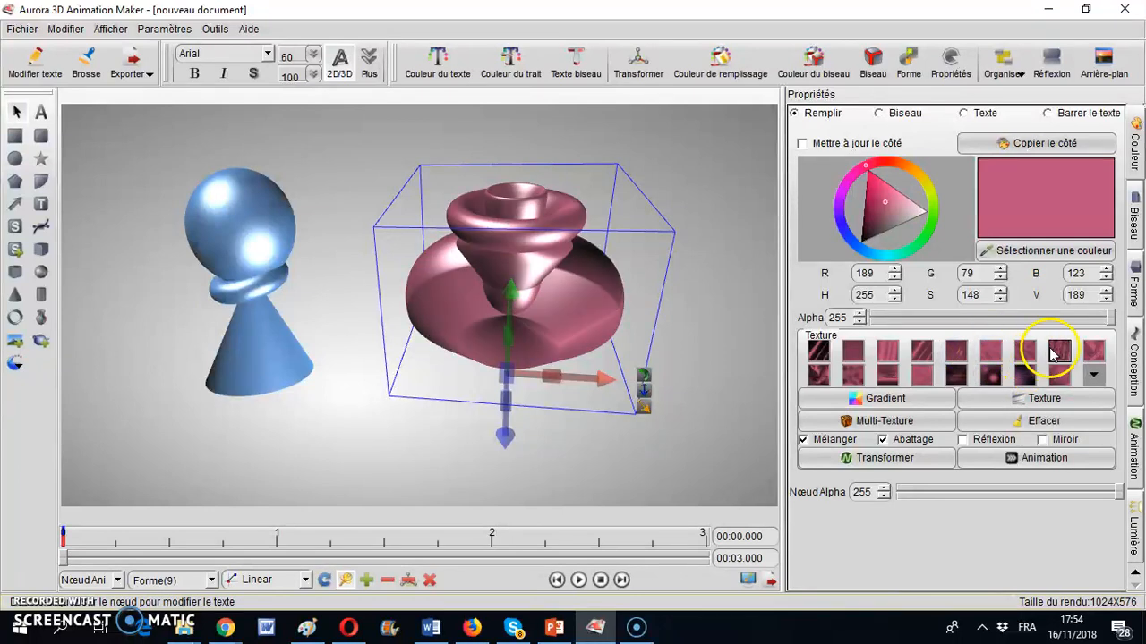
{"action": "left_click", "coordinate": [1058, 354]}
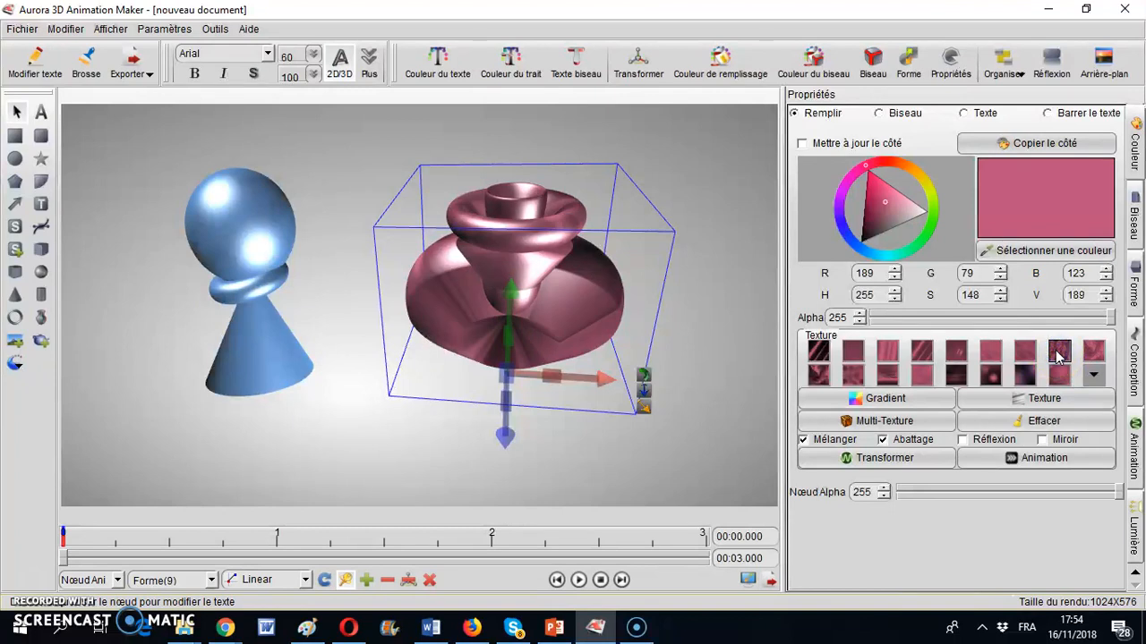
{"action": "left_click", "coordinate": [1092, 352]}
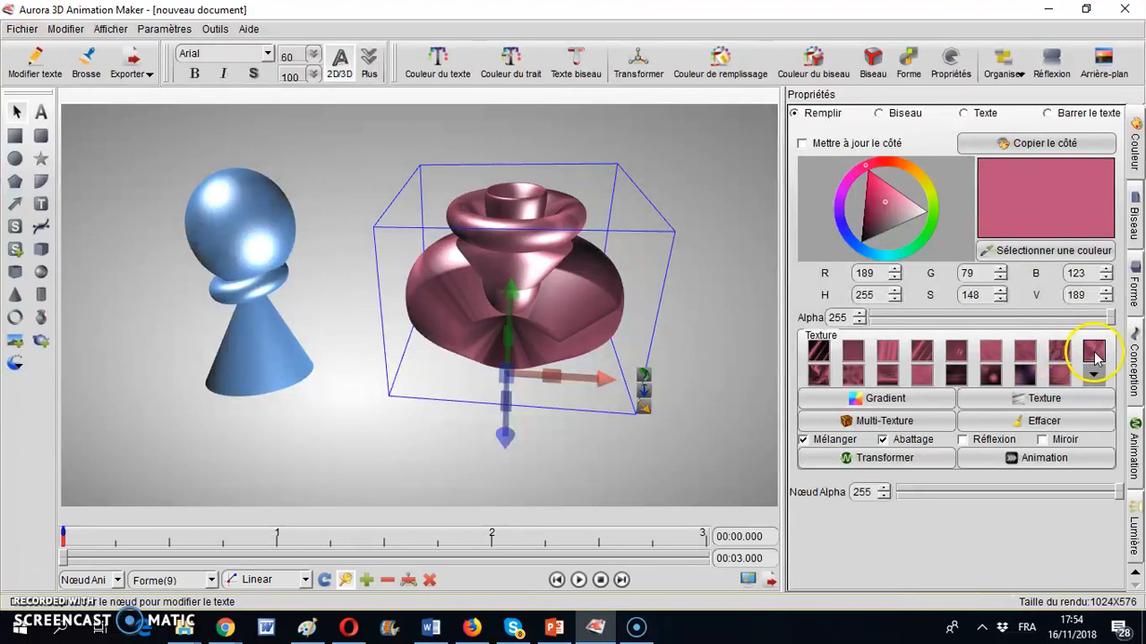
{"action": "left_click", "coordinate": [1058, 352]}
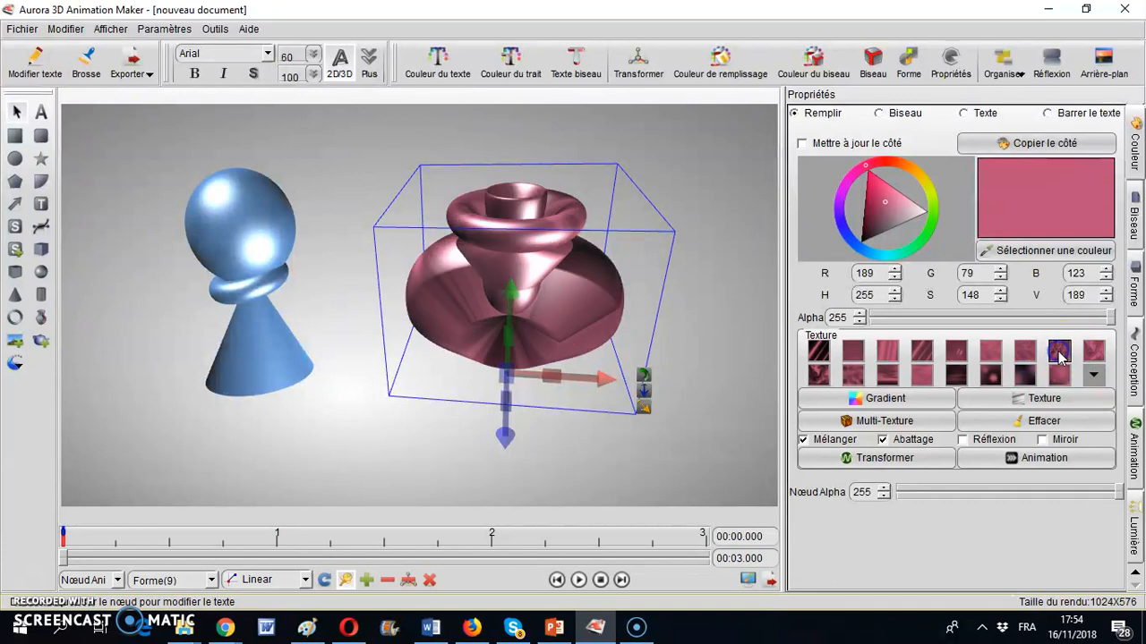
Step: Try the texture animation models on the pink revolved shape and keep the vertical half-scroll model with a scroll value of 0,20
{"action": "left_click", "coordinate": [1013, 464]}
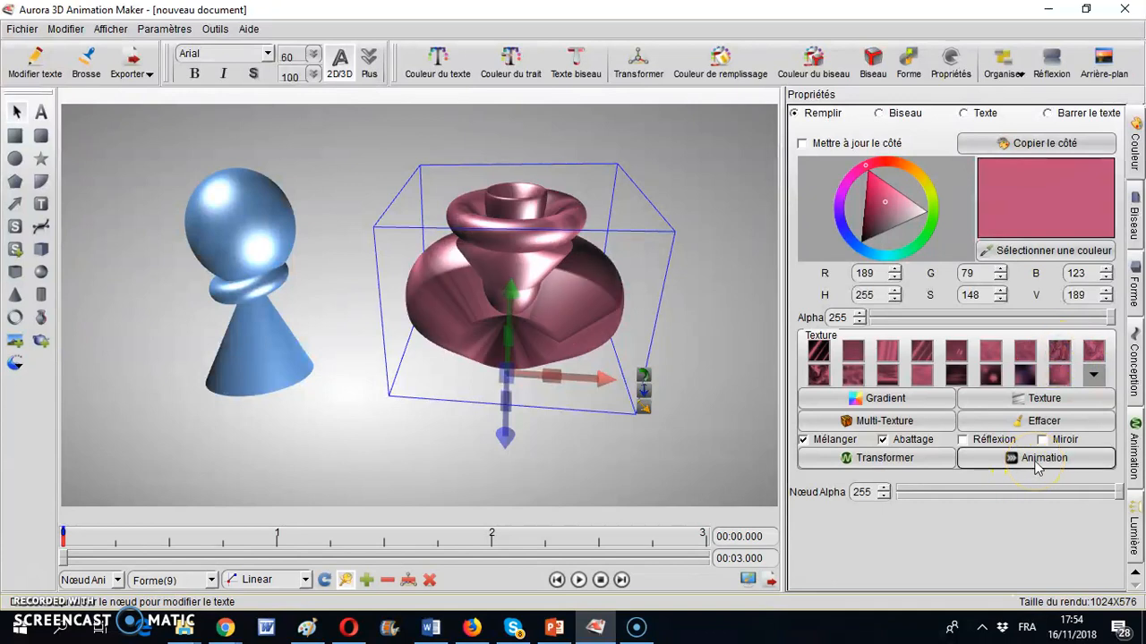
{"action": "left_click", "coordinate": [1036, 462]}
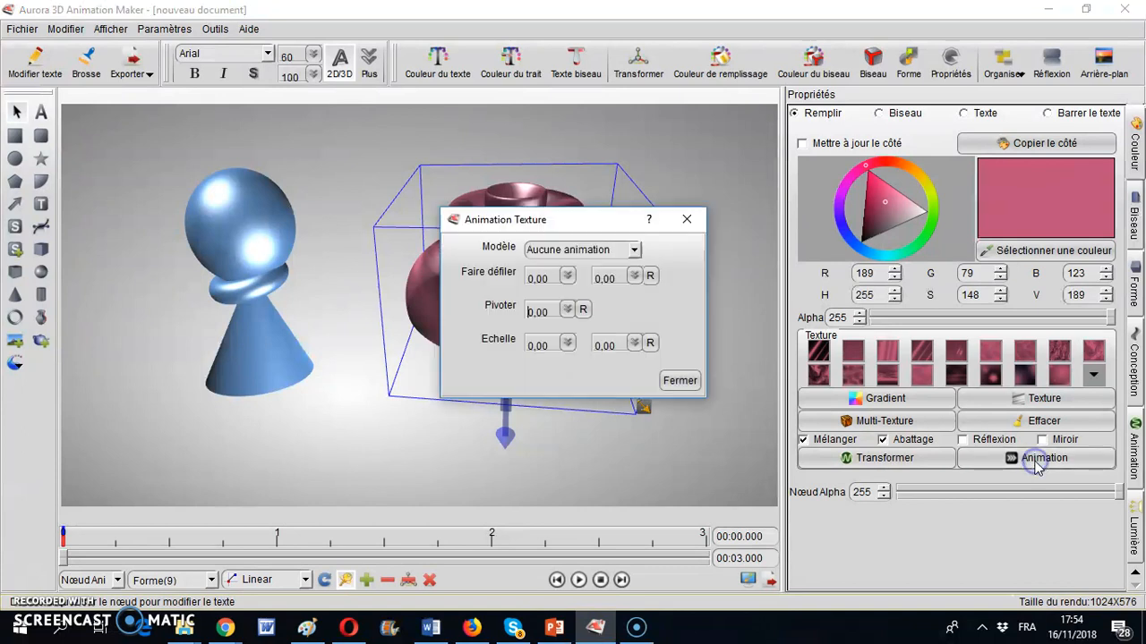
{"action": "left_click", "coordinate": [639, 252]}
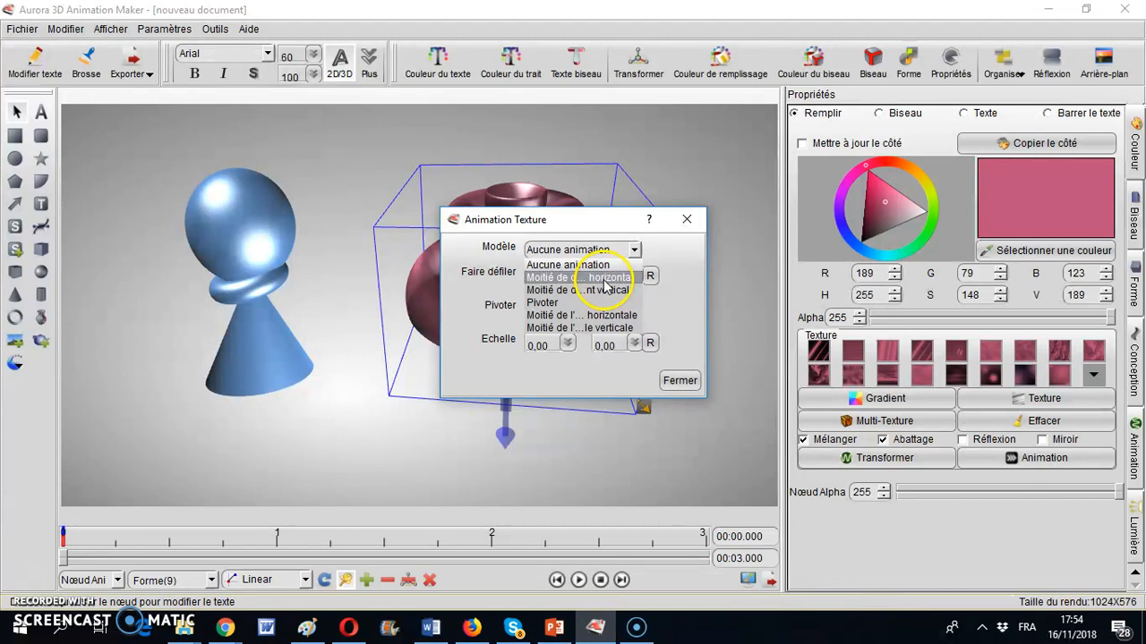
{"action": "left_click_drag", "start_coordinate": [605, 223], "coordinate": [865, 208]}
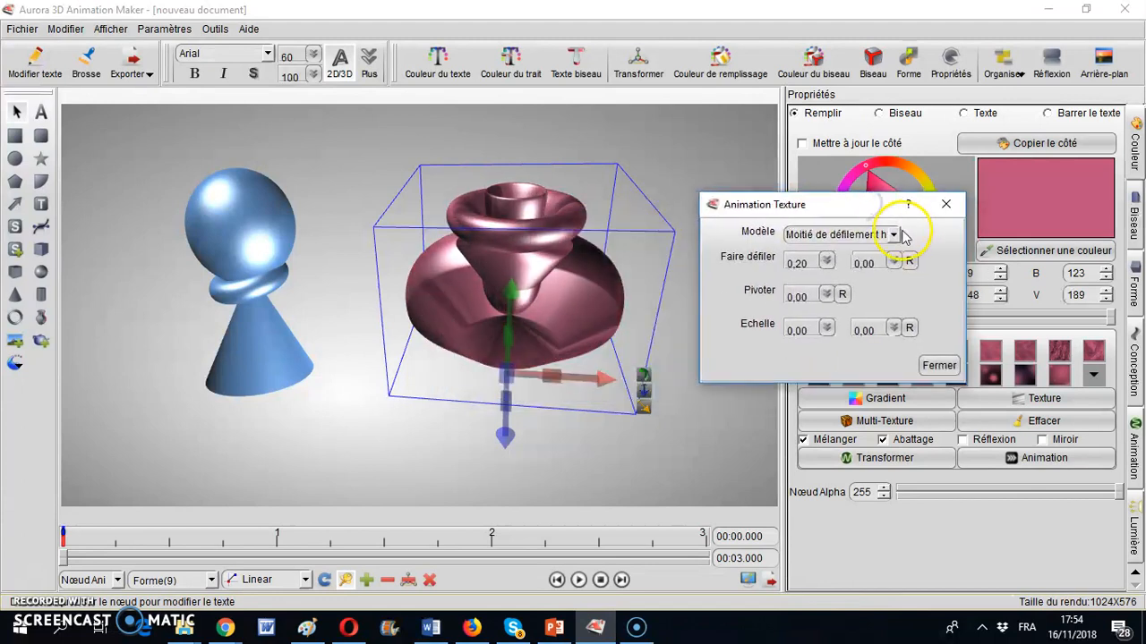
{"action": "left_click", "coordinate": [892, 234]}
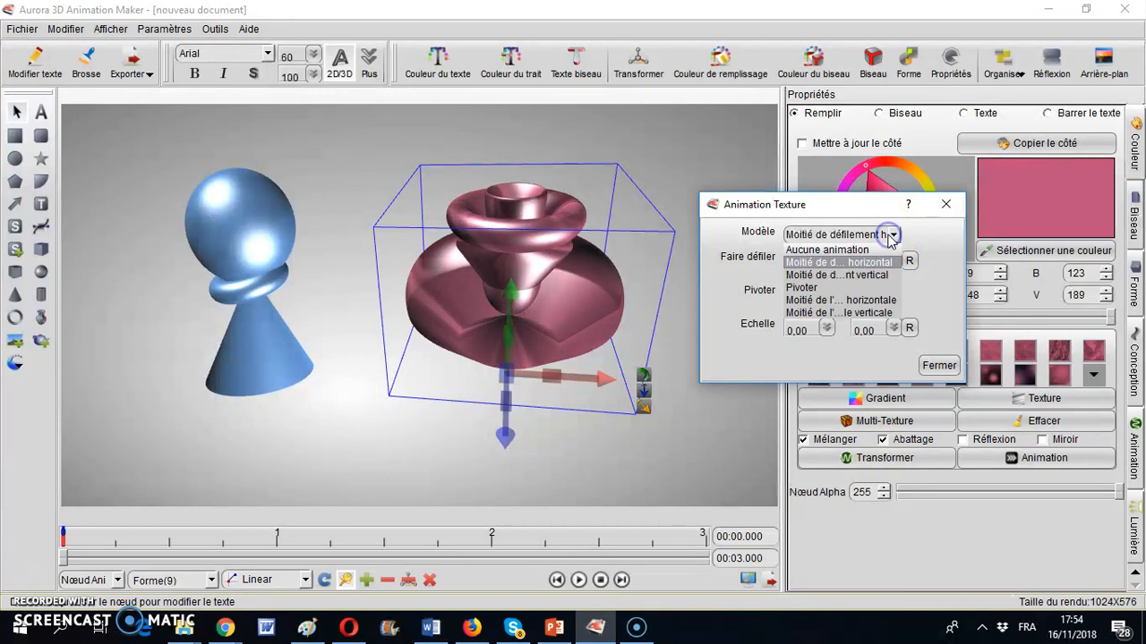
{"action": "left_click", "coordinate": [857, 275]}
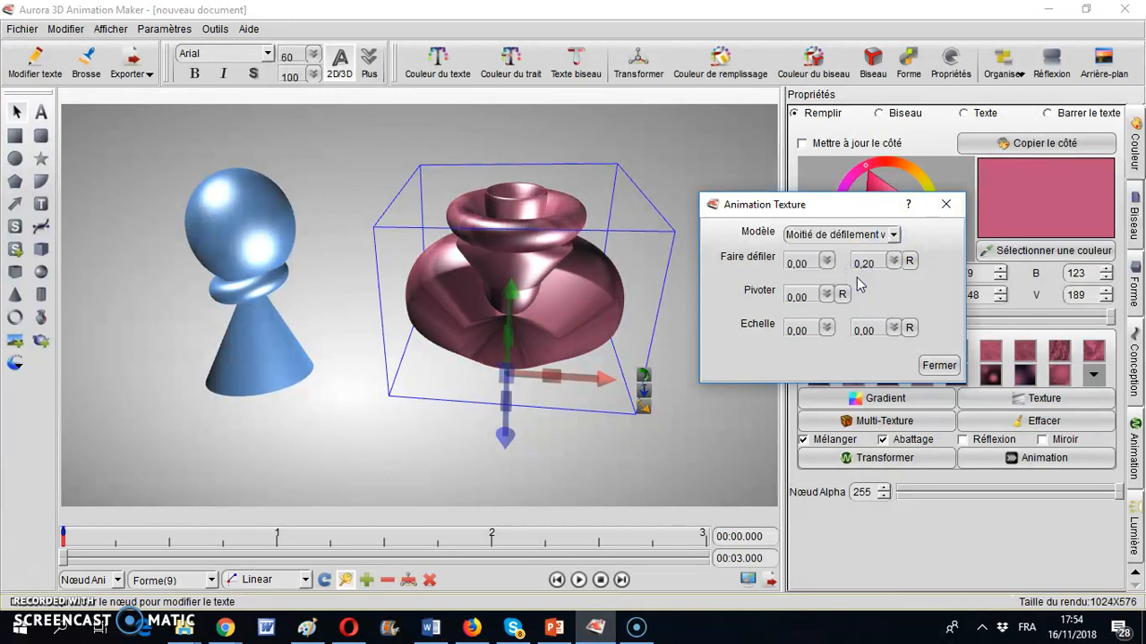
{"action": "left_click", "coordinate": [873, 233]}
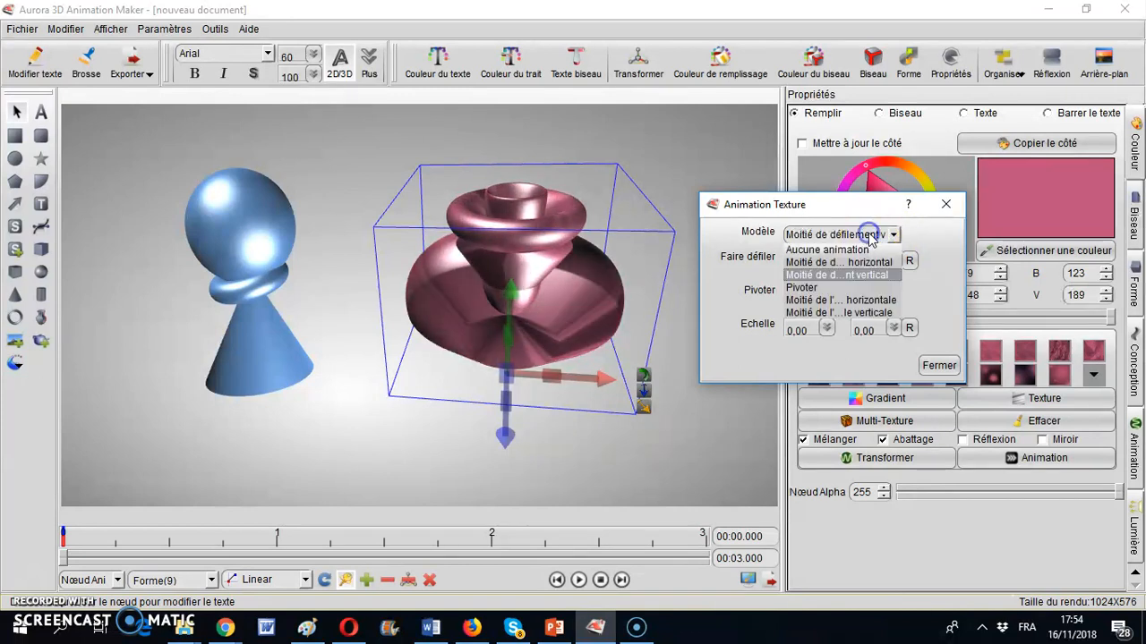
{"action": "left_click", "coordinate": [833, 288]}
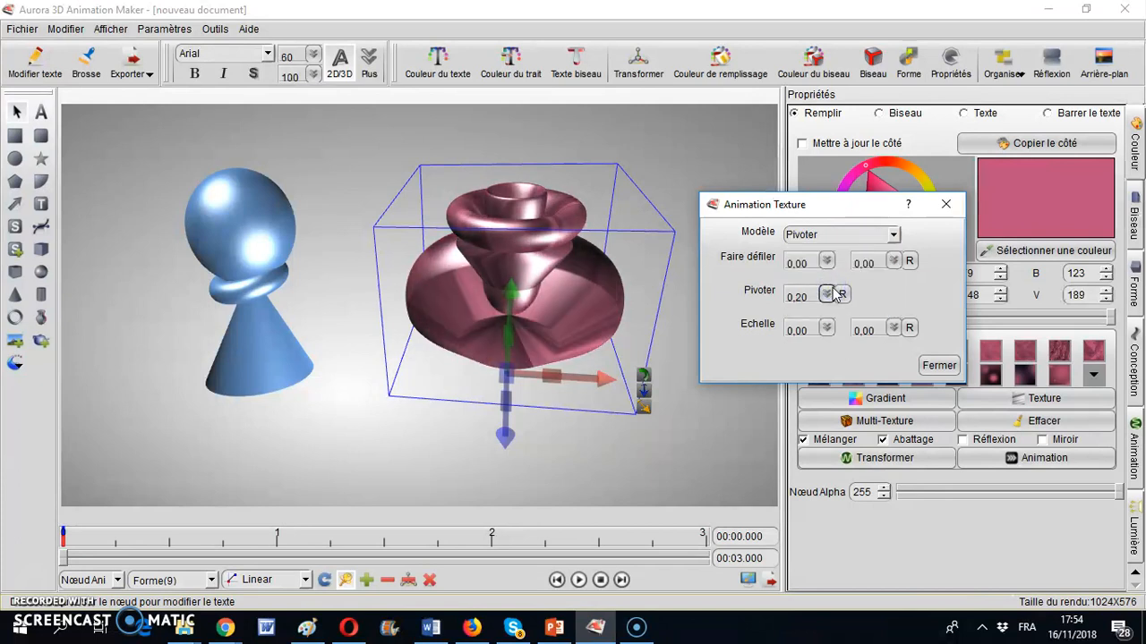
{"action": "left_click", "coordinate": [892, 234]}
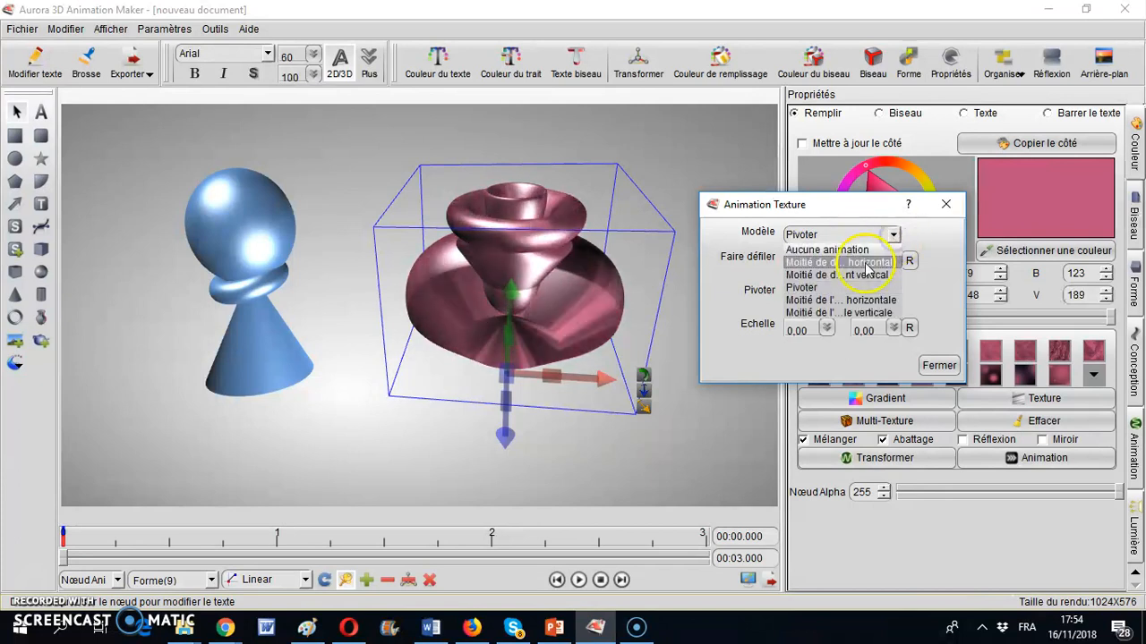
{"action": "left_click", "coordinate": [861, 275]}
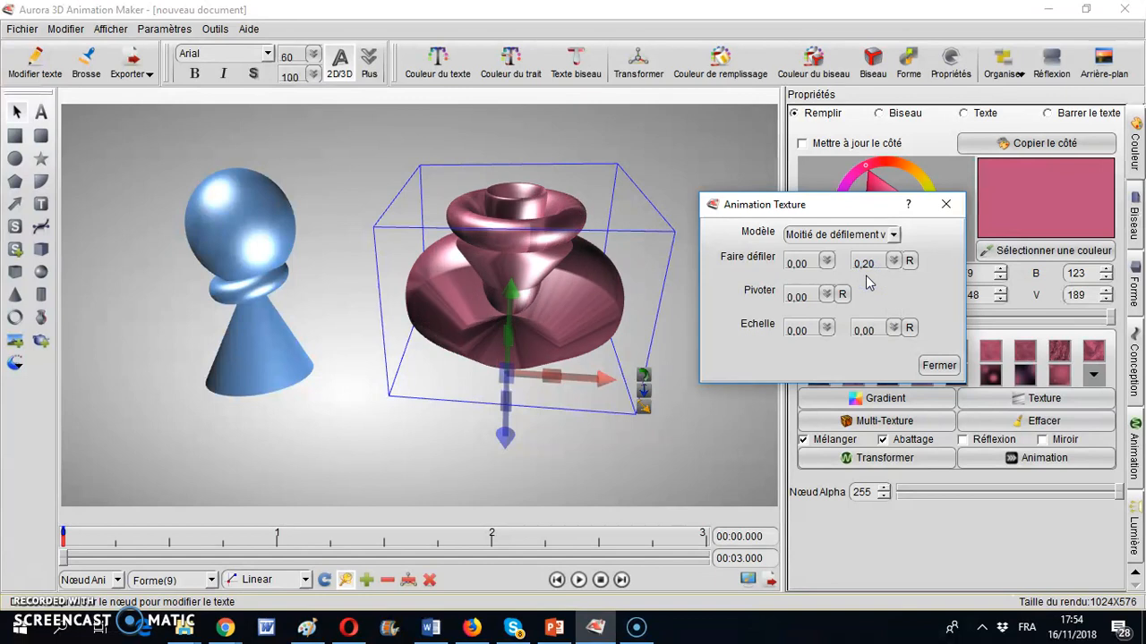
{"action": "left_click", "coordinate": [939, 366]}
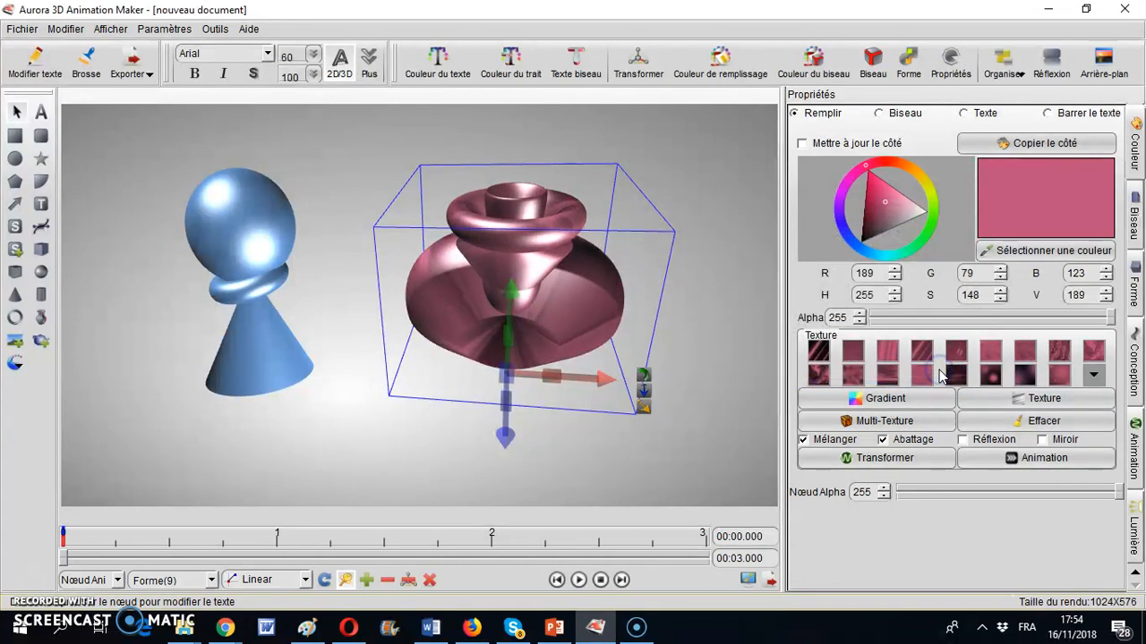
Step: Try out the bevel presets on the revolved shape and keep the first preset of the second row
{"action": "left_click", "coordinate": [1134, 225]}
{"action": "left_click", "coordinate": [909, 190]}
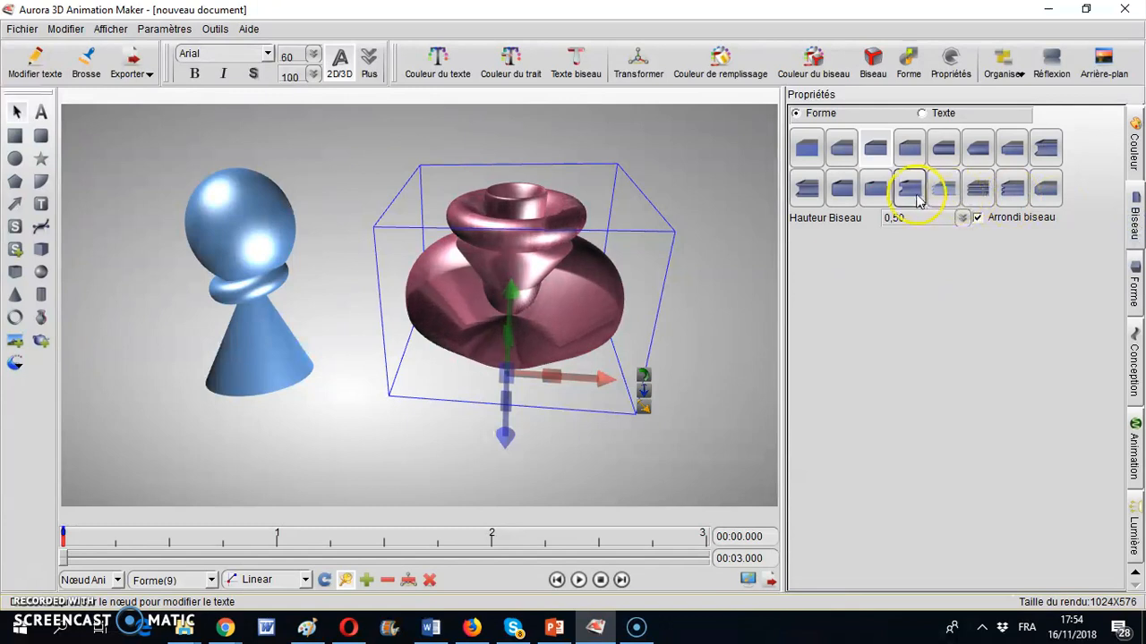
{"action": "left_click", "coordinate": [943, 190]}
{"action": "left_click", "coordinate": [978, 192]}
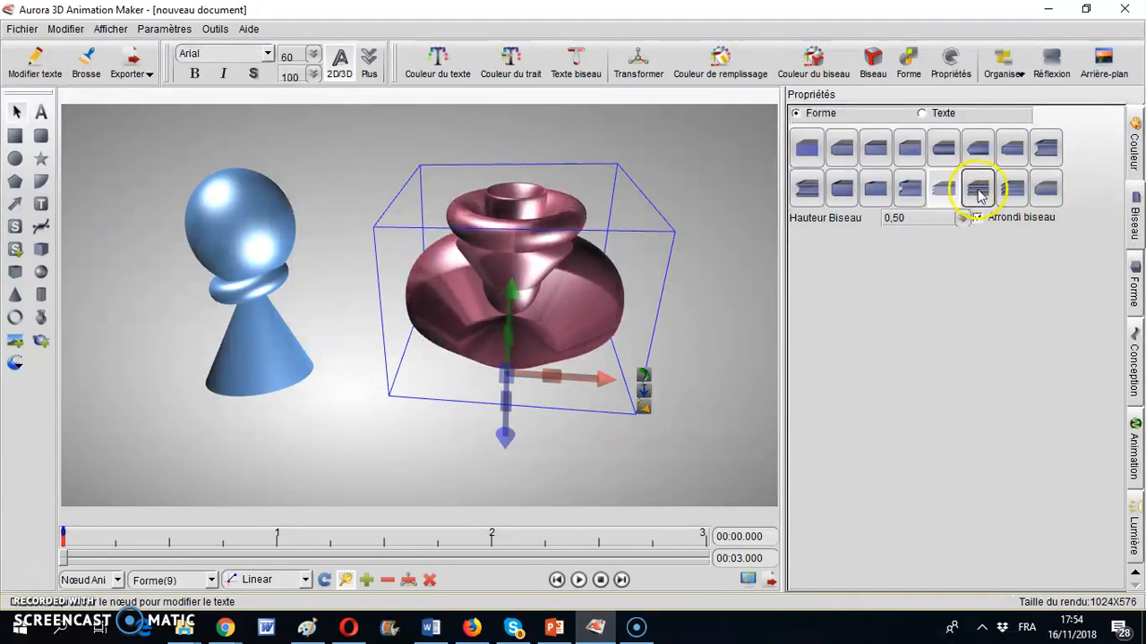
{"action": "left_click", "coordinate": [1011, 192]}
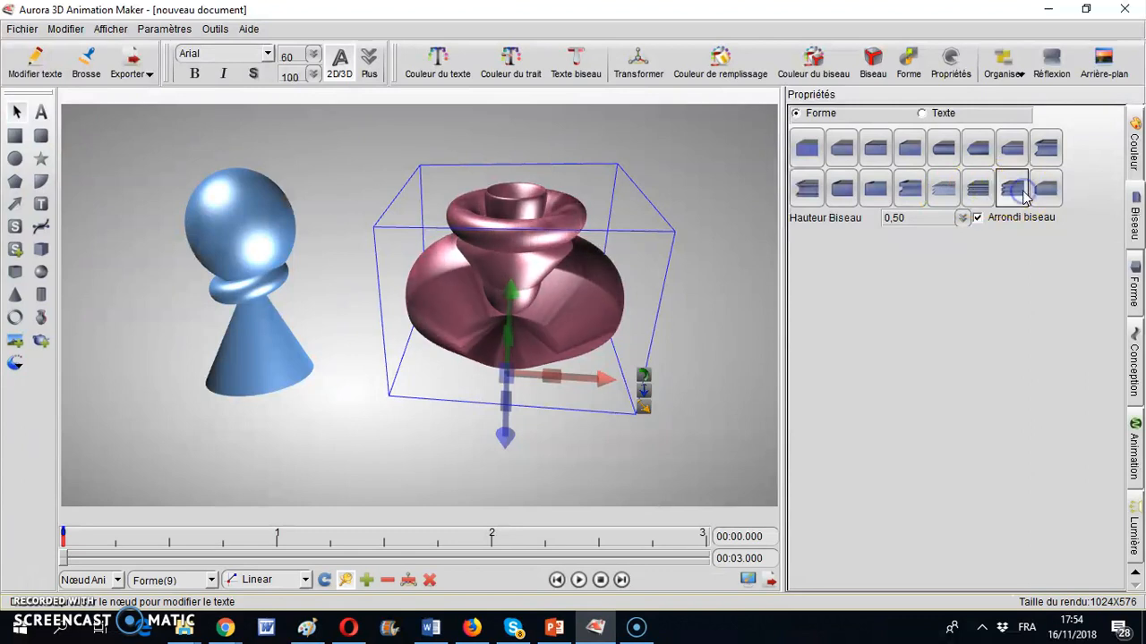
{"action": "left_click", "coordinate": [1045, 188]}
{"action": "left_click", "coordinate": [1045, 153]}
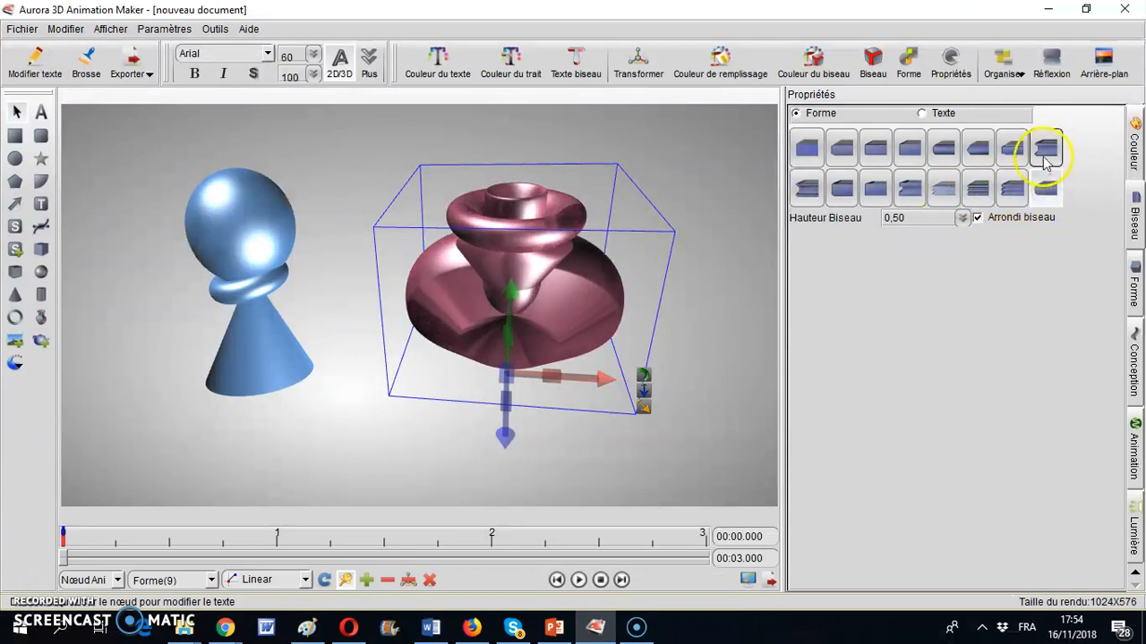
{"action": "left_click", "coordinate": [942, 150]}
{"action": "left_click", "coordinate": [808, 152]}
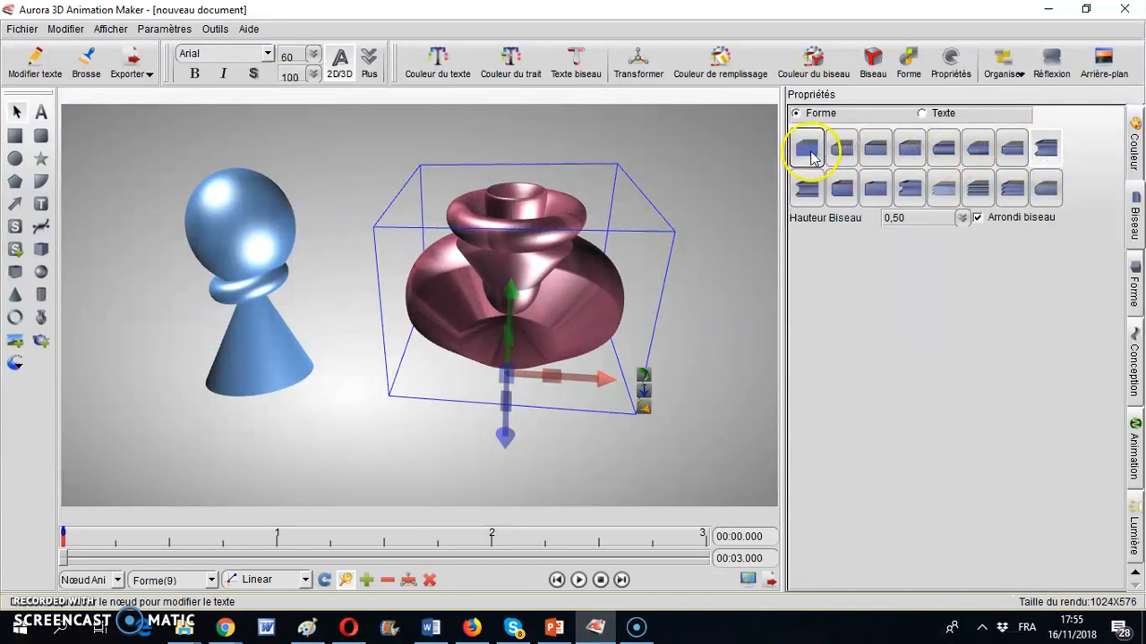
{"action": "left_click", "coordinate": [809, 189]}
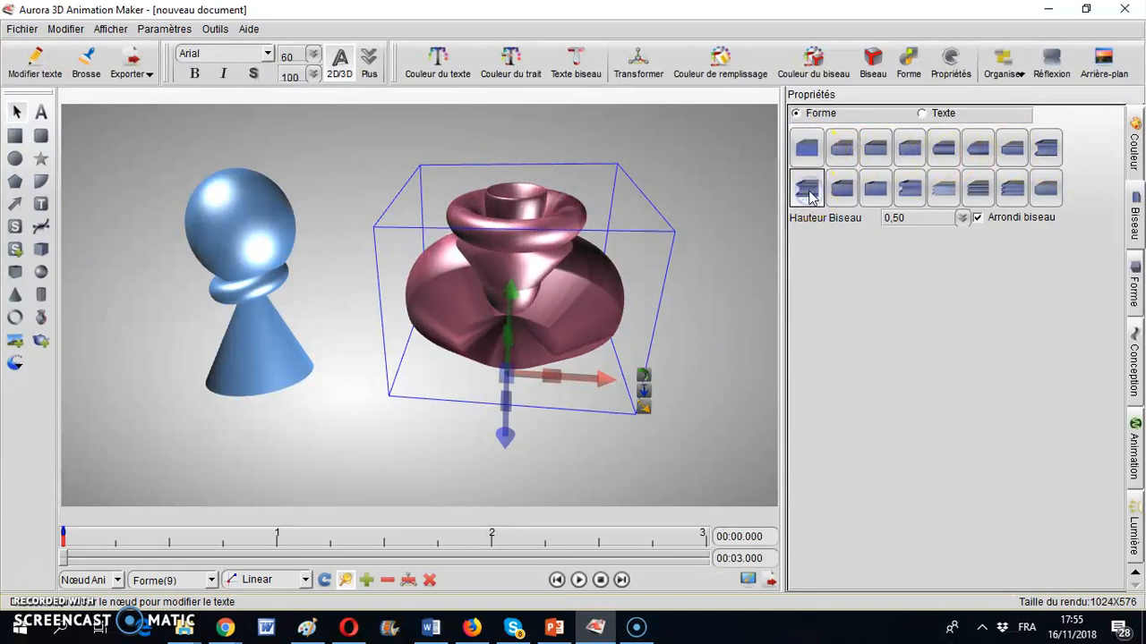
{"action": "left_click", "coordinate": [840, 189]}
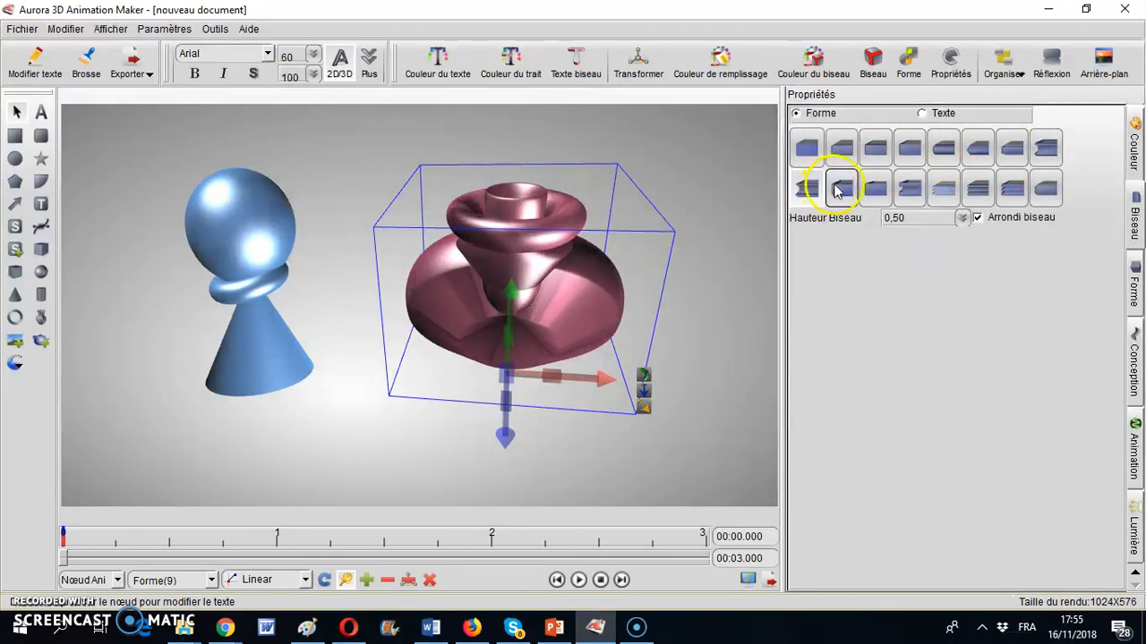
{"action": "left_click", "coordinate": [806, 189]}
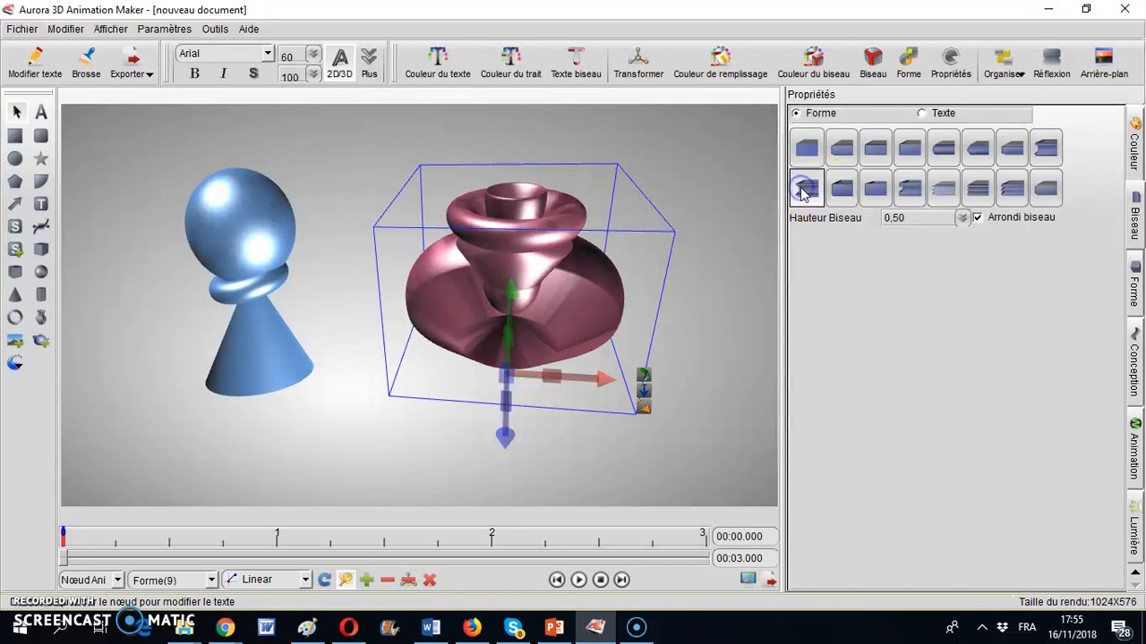
Step: Examine the revolved shape's size, position, rotation, scale and shape type properties
{"action": "left_click", "coordinate": [1135, 307]}
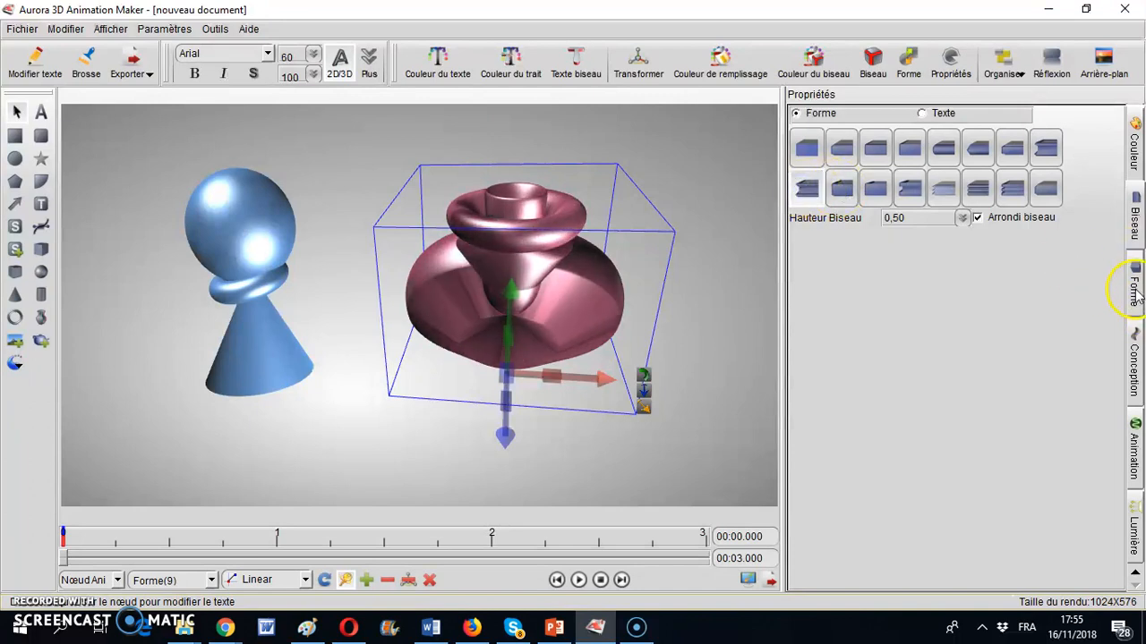
{"action": "left_click", "coordinate": [1133, 290]}
{"action": "left_click", "coordinate": [554, 308]}
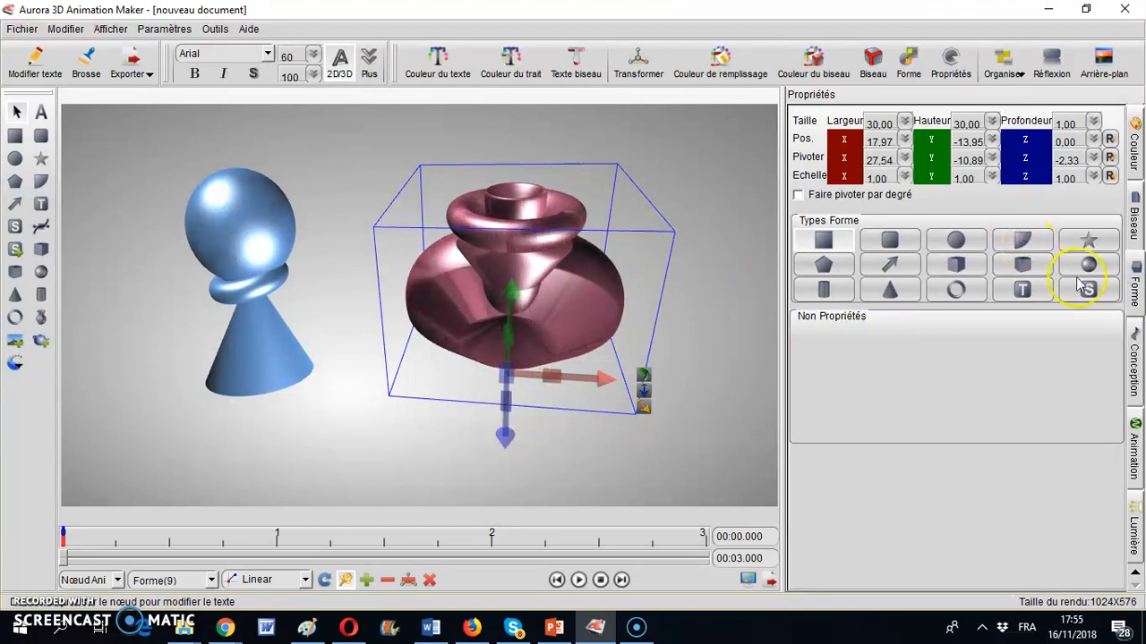
Step: Try out the deformation presets on the revolved shape and keep the Vague deformation on axis X with intensity 30
{"action": "left_click", "coordinate": [1134, 367]}
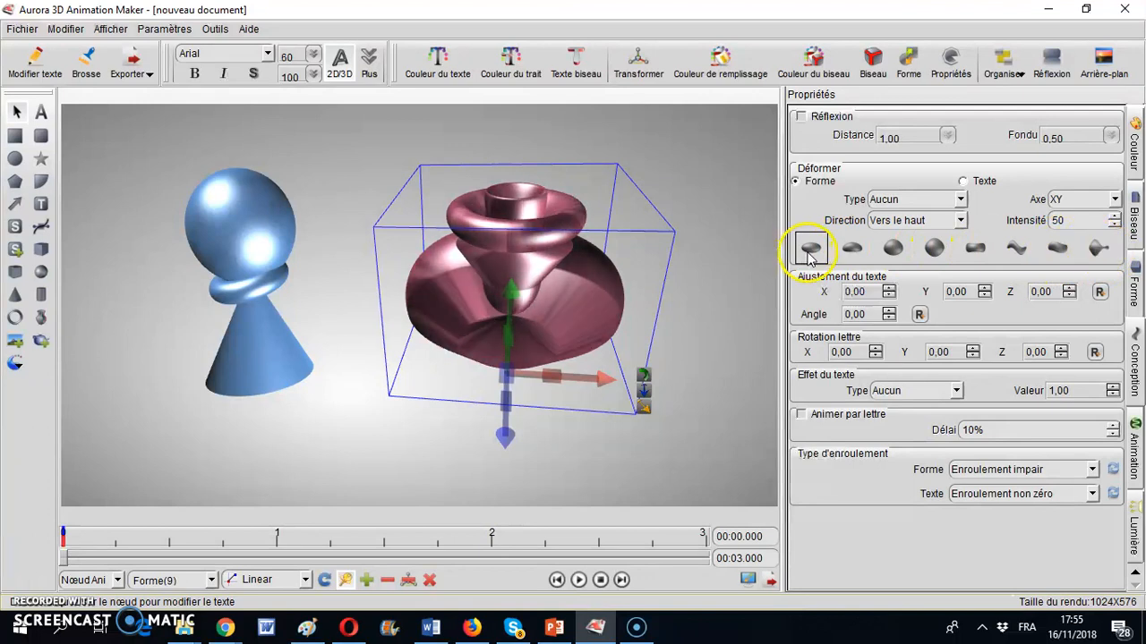
{"action": "left_click", "coordinate": [851, 249]}
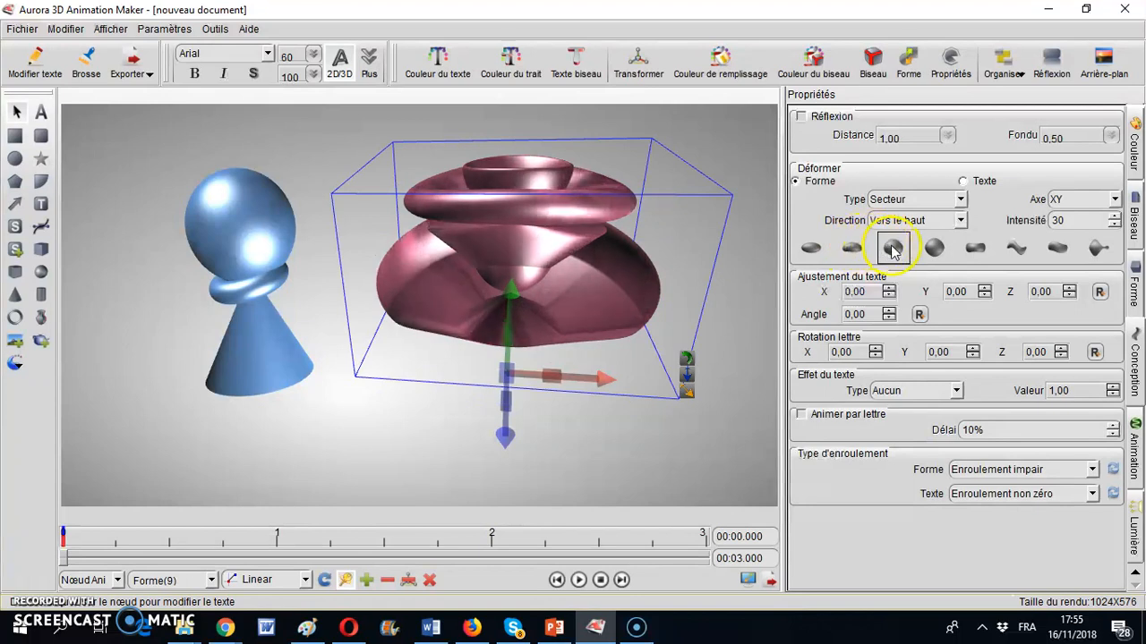
{"action": "left_click", "coordinate": [892, 249]}
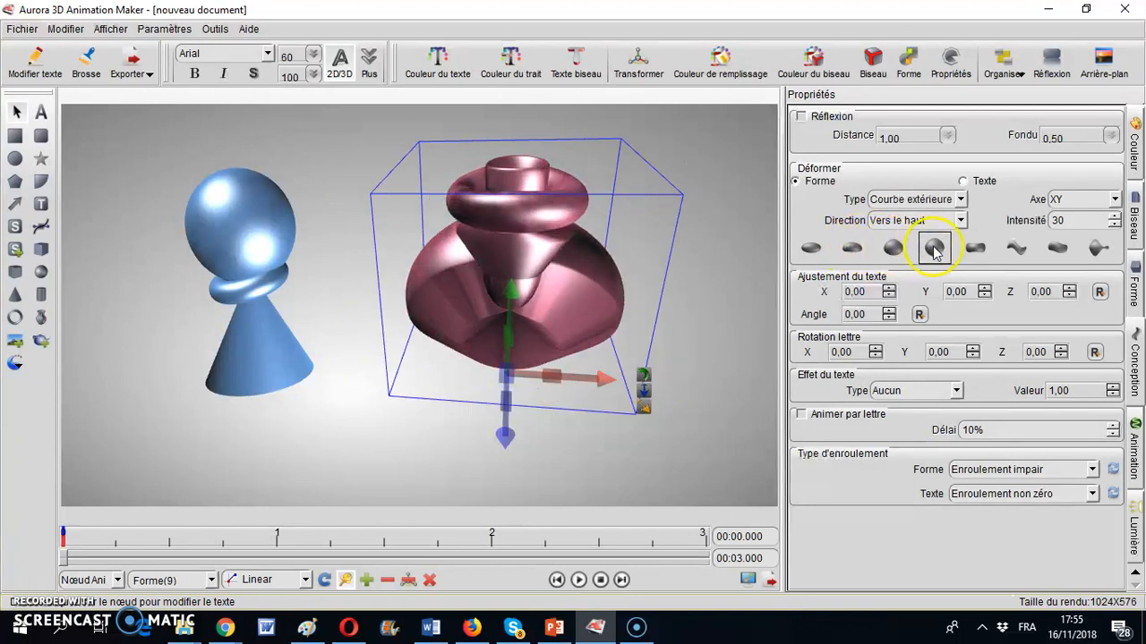
{"action": "left_click", "coordinate": [934, 249]}
{"action": "left_click", "coordinate": [975, 250]}
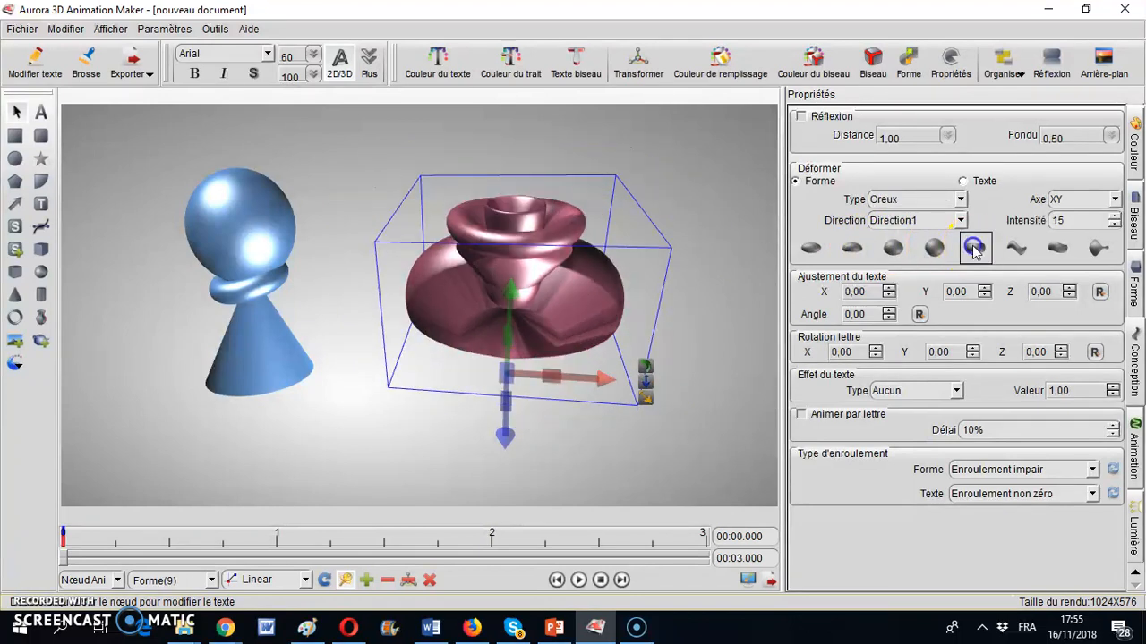
{"action": "left_click", "coordinate": [1017, 249]}
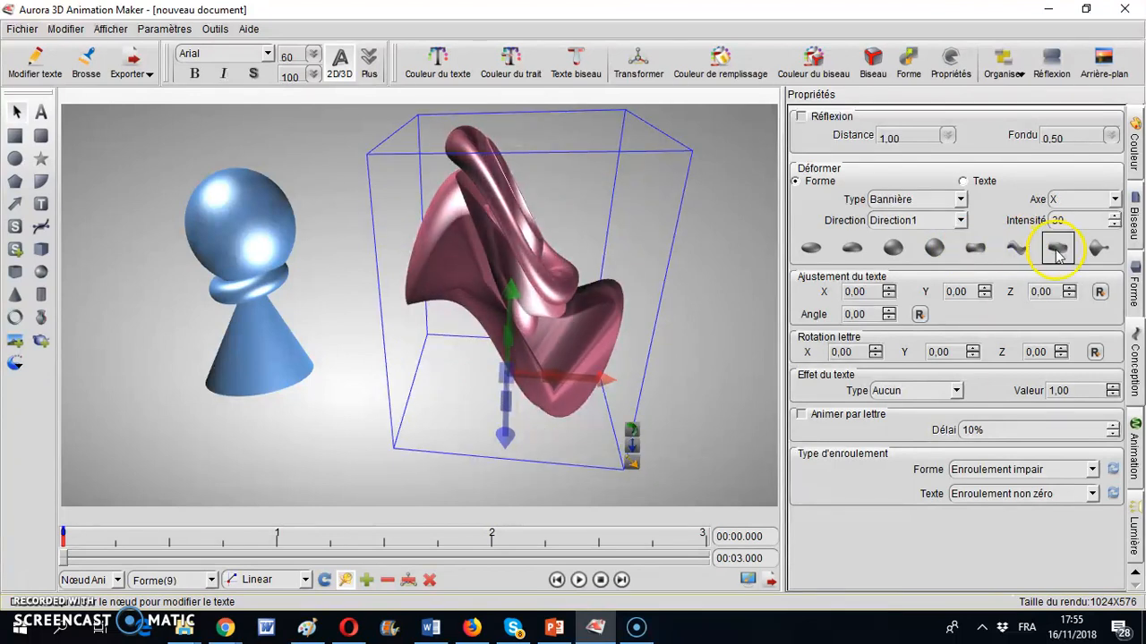
{"action": "left_click", "coordinate": [1057, 250]}
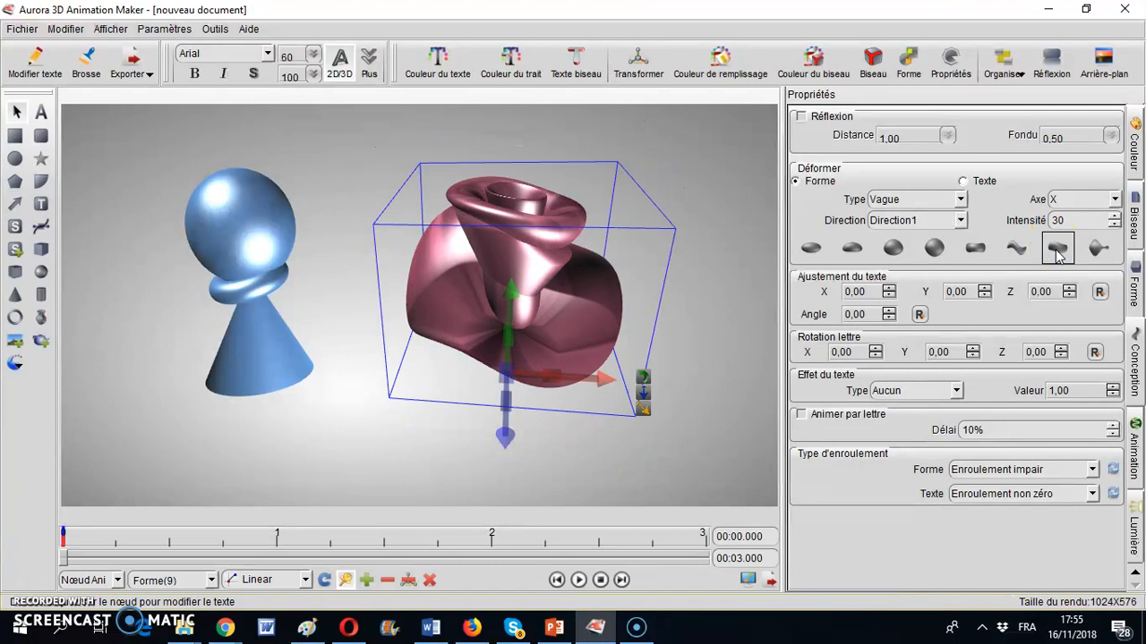
{"action": "left_click", "coordinate": [1097, 250]}
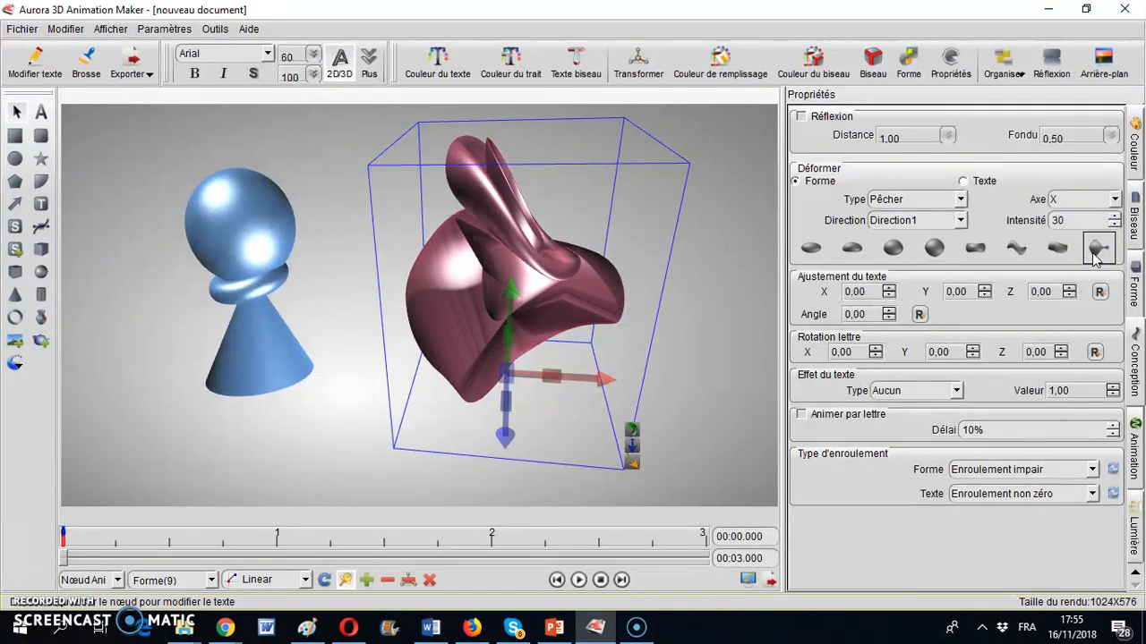
{"action": "left_click", "coordinate": [1060, 257]}
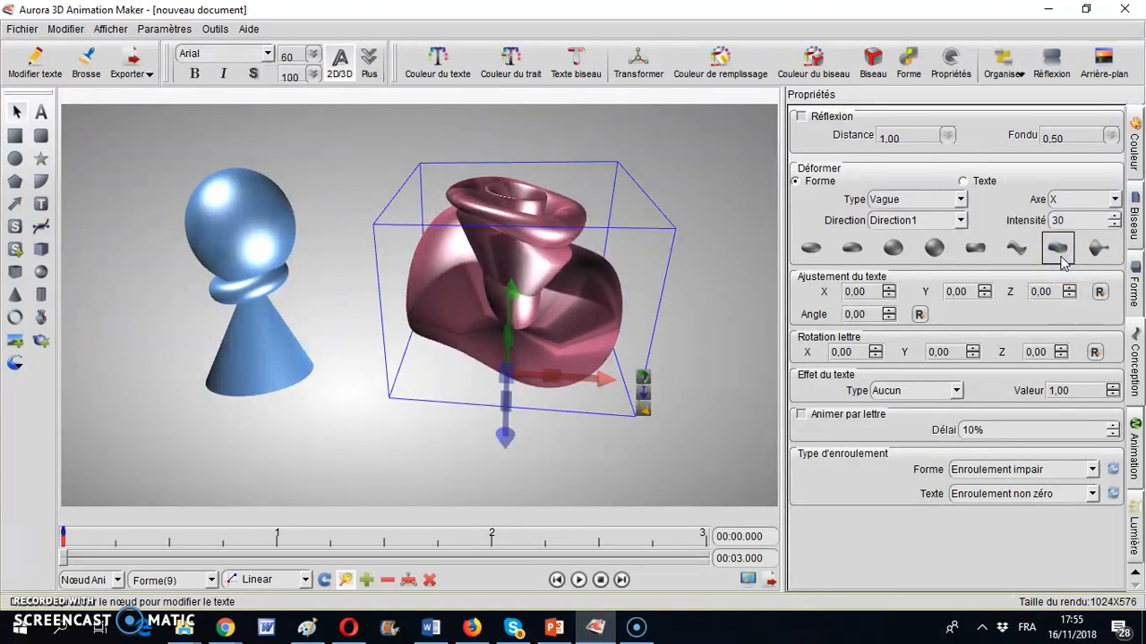
Step: Apply the Pivoter animation with per-letter animation at 10% delay to the deformed shape, and play the 3-second animation
{"action": "left_click", "coordinate": [1135, 452]}
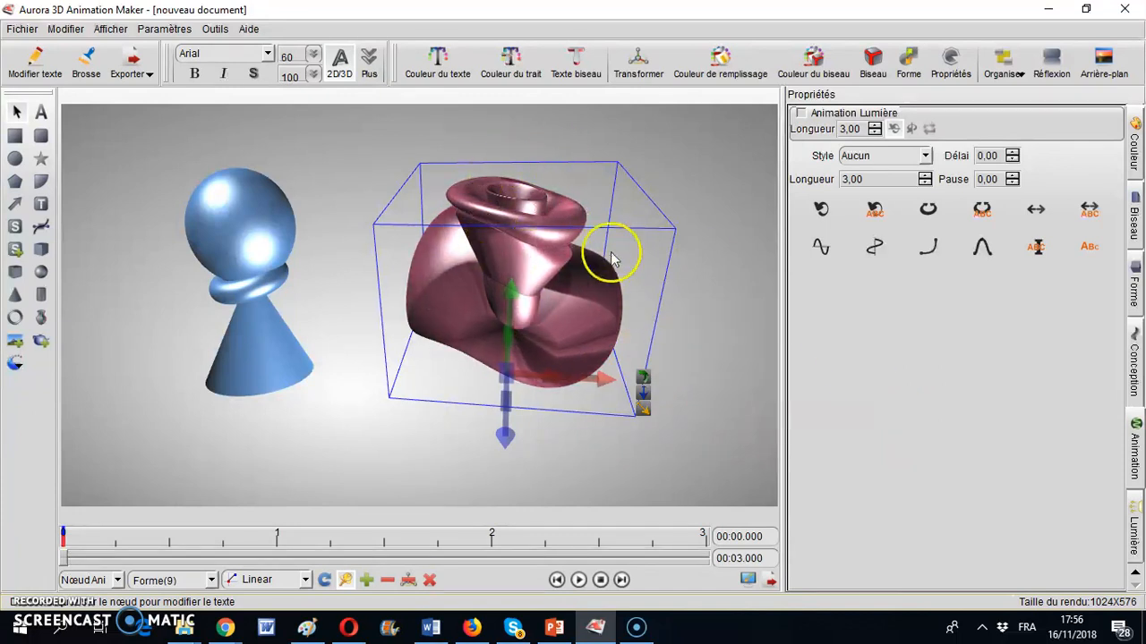
{"action": "left_click", "coordinate": [821, 211]}
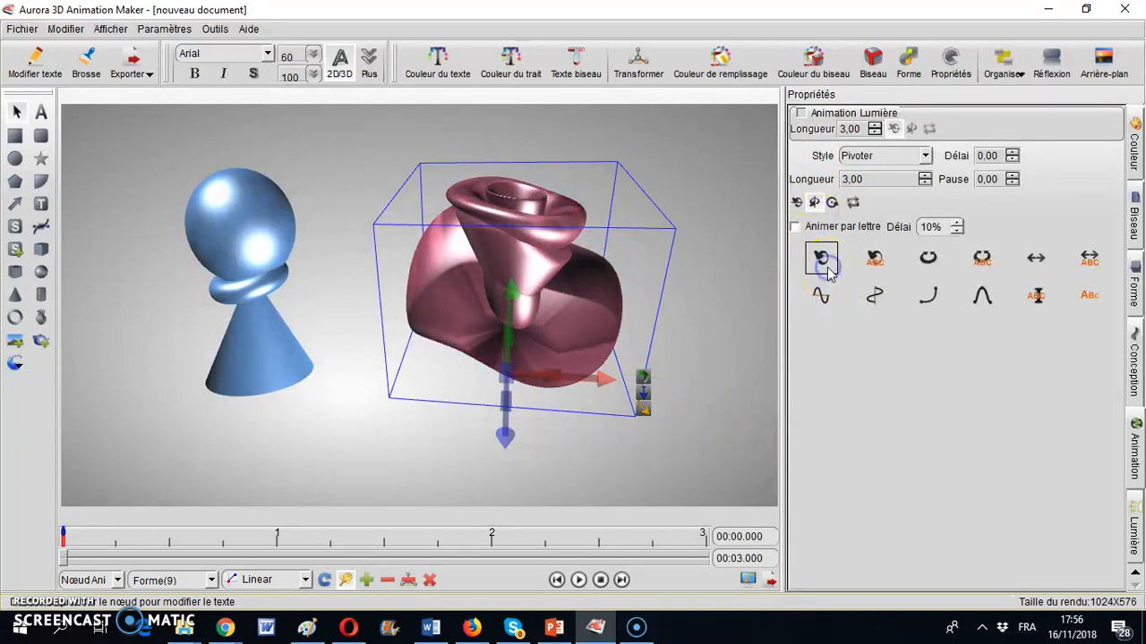
{"action": "left_click", "coordinate": [578, 581]}
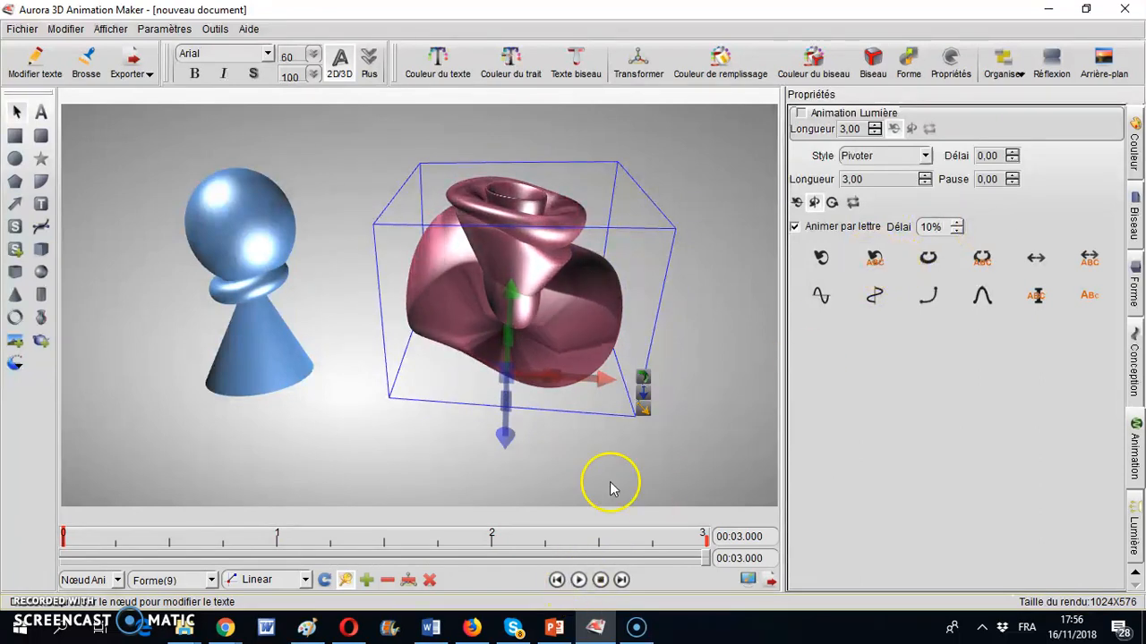
{"action": "left_click", "coordinate": [578, 580]}
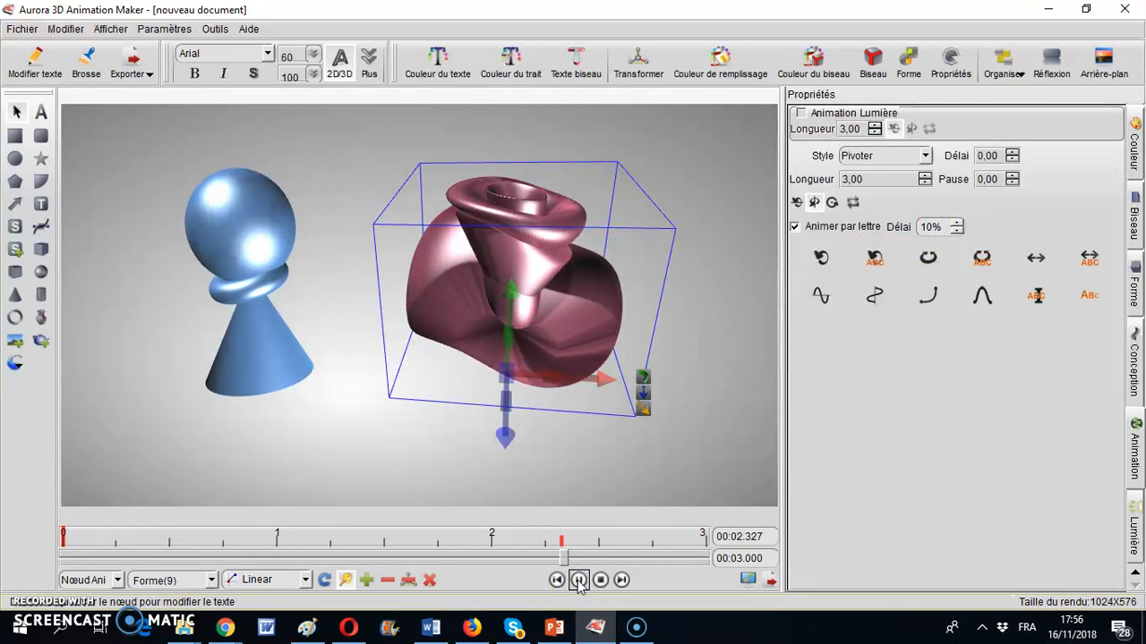
{"action": "left_click", "coordinate": [725, 336]}
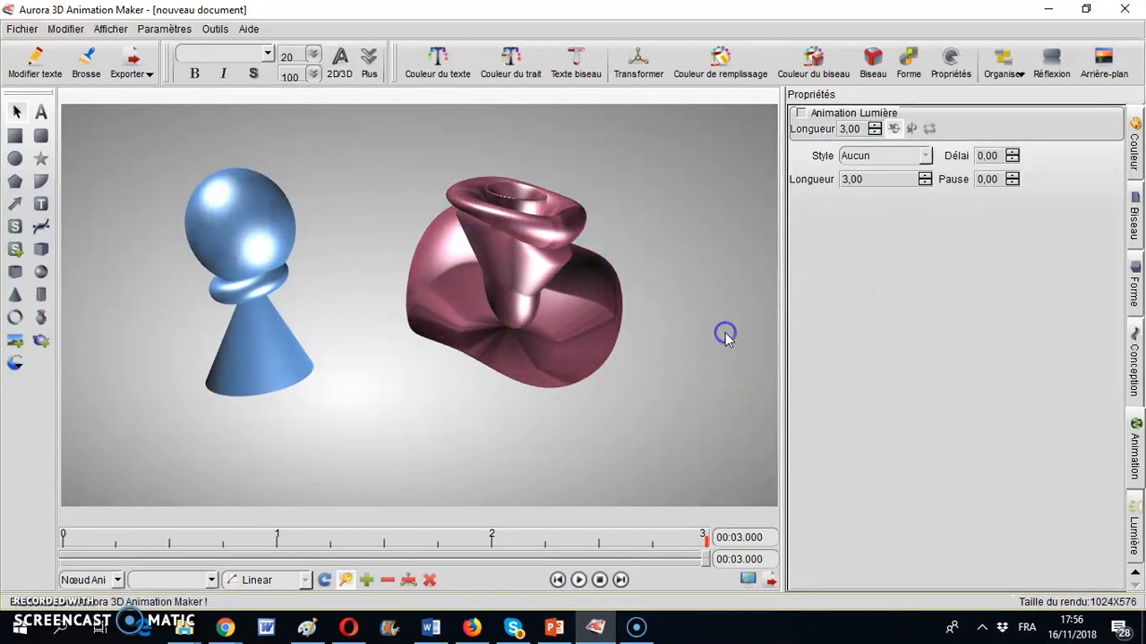
{"action": "left_click", "coordinate": [587, 332]}
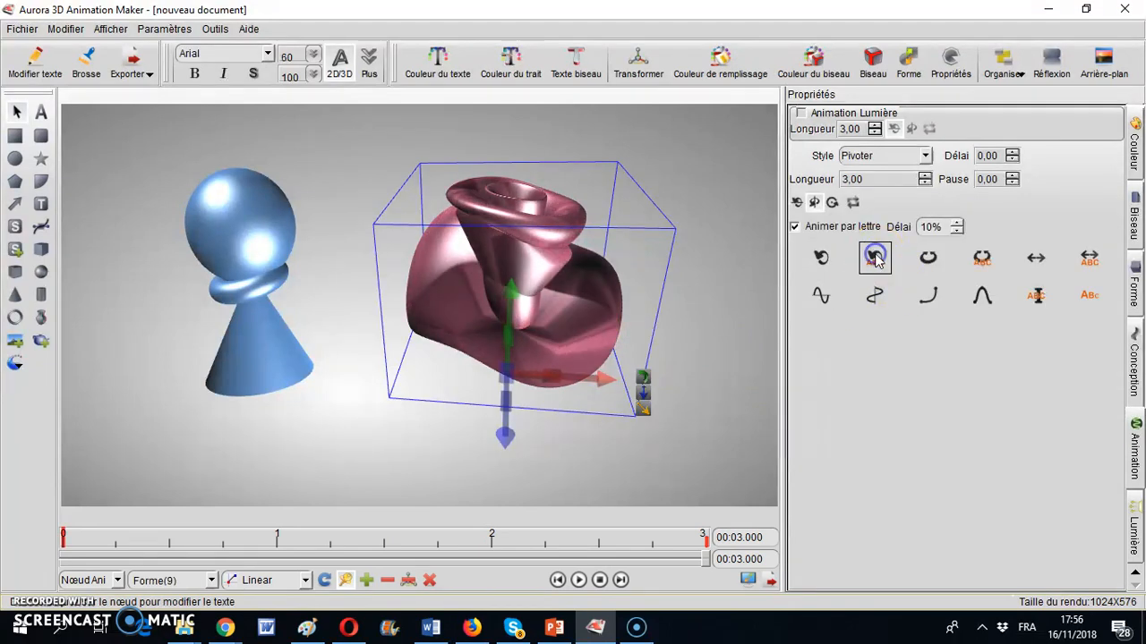
Step: Try out the Basculer animation presets on the deformed shape, then apply Pivoter without per-letter animation and play it
{"action": "left_click", "coordinate": [578, 580]}
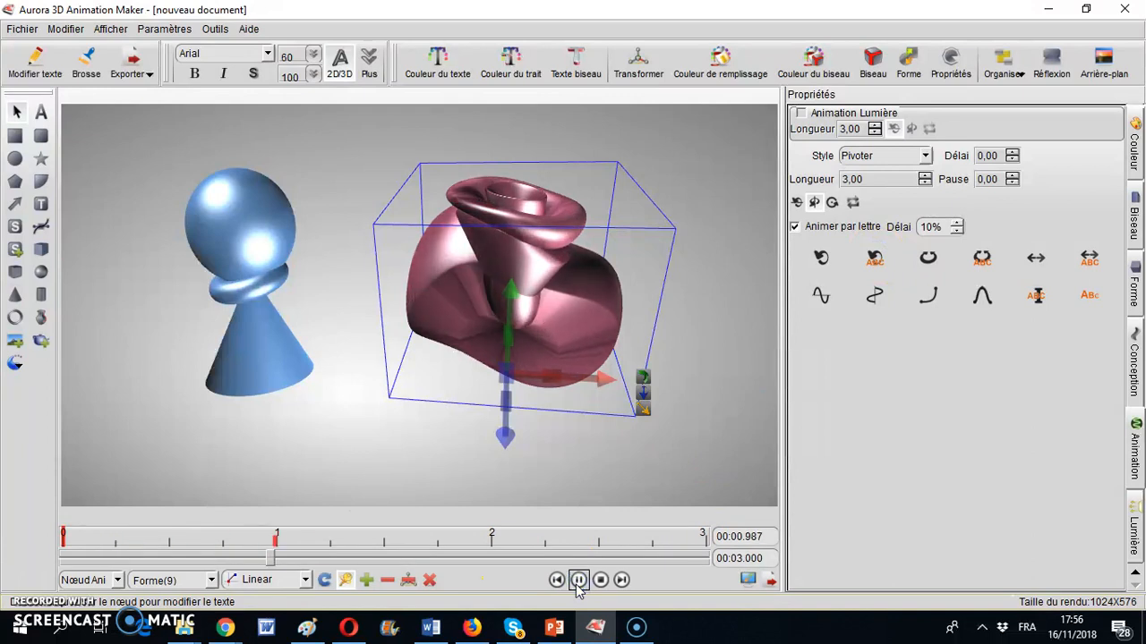
{"action": "left_click", "coordinate": [930, 258]}
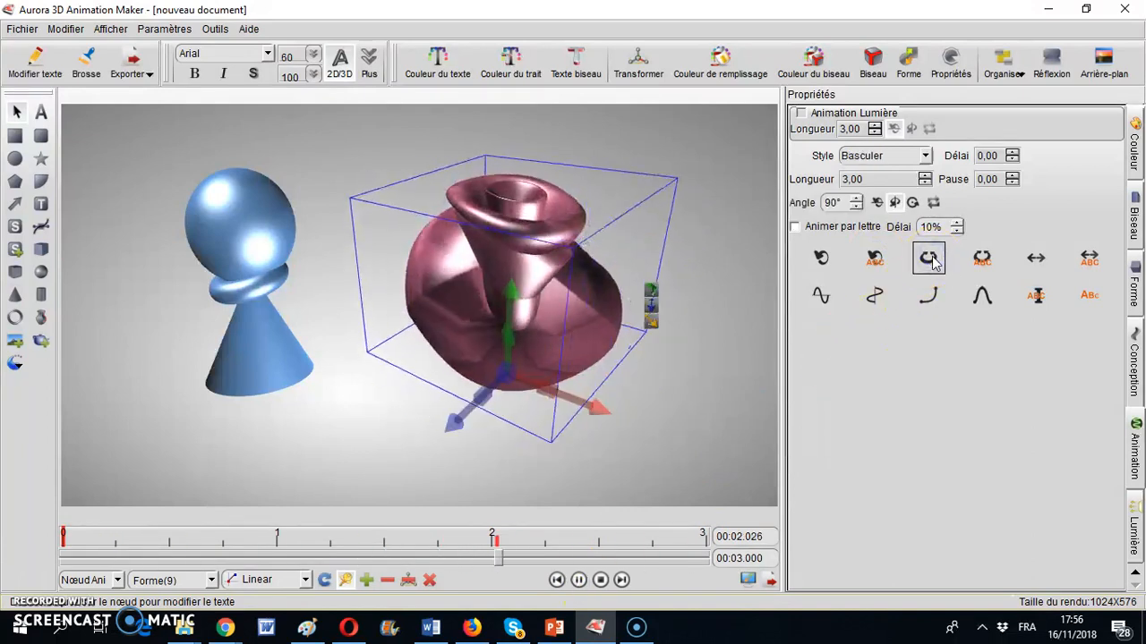
{"action": "left_click", "coordinate": [981, 258]}
{"action": "left_click", "coordinate": [579, 579]}
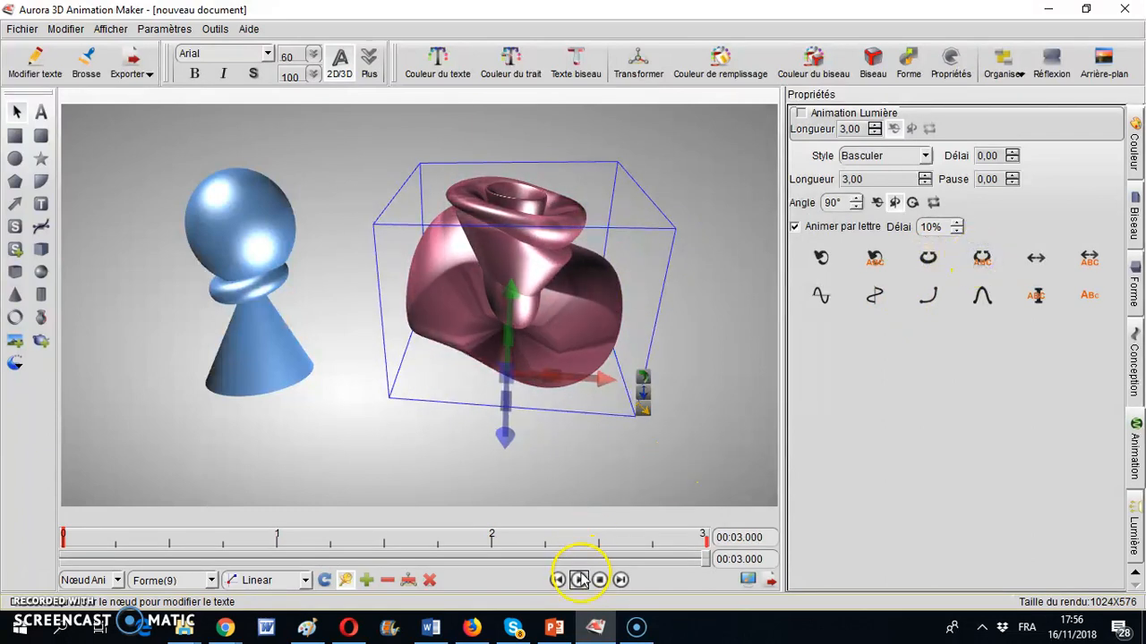
{"action": "left_click", "coordinate": [980, 257]}
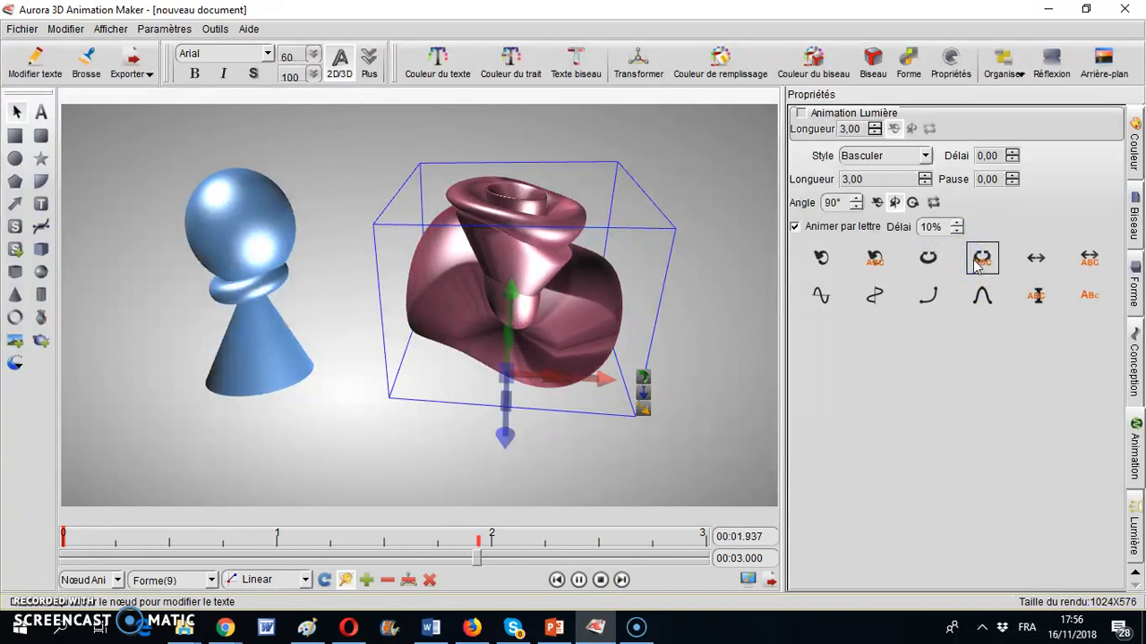
{"action": "left_click", "coordinate": [1029, 259]}
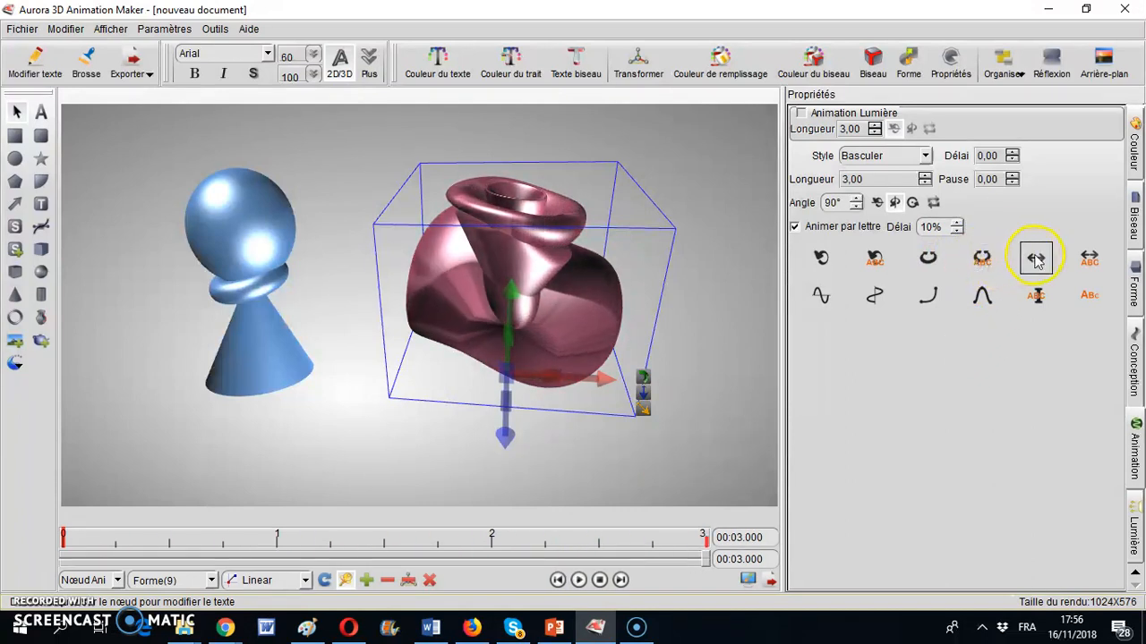
{"action": "left_click", "coordinate": [822, 260]}
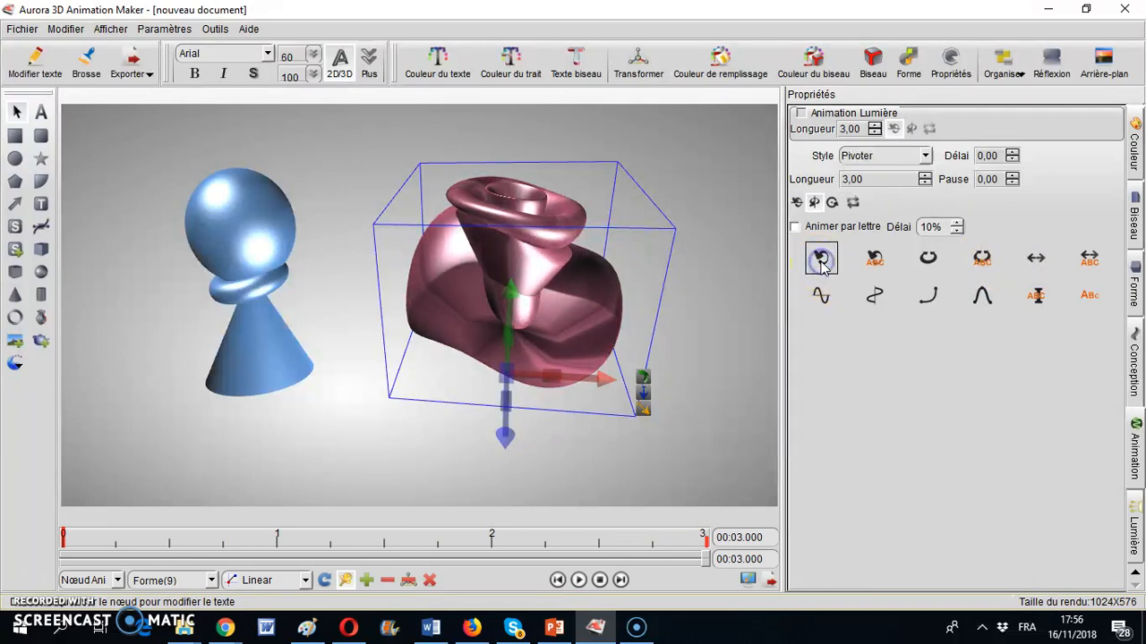
{"action": "left_click", "coordinate": [578, 579]}
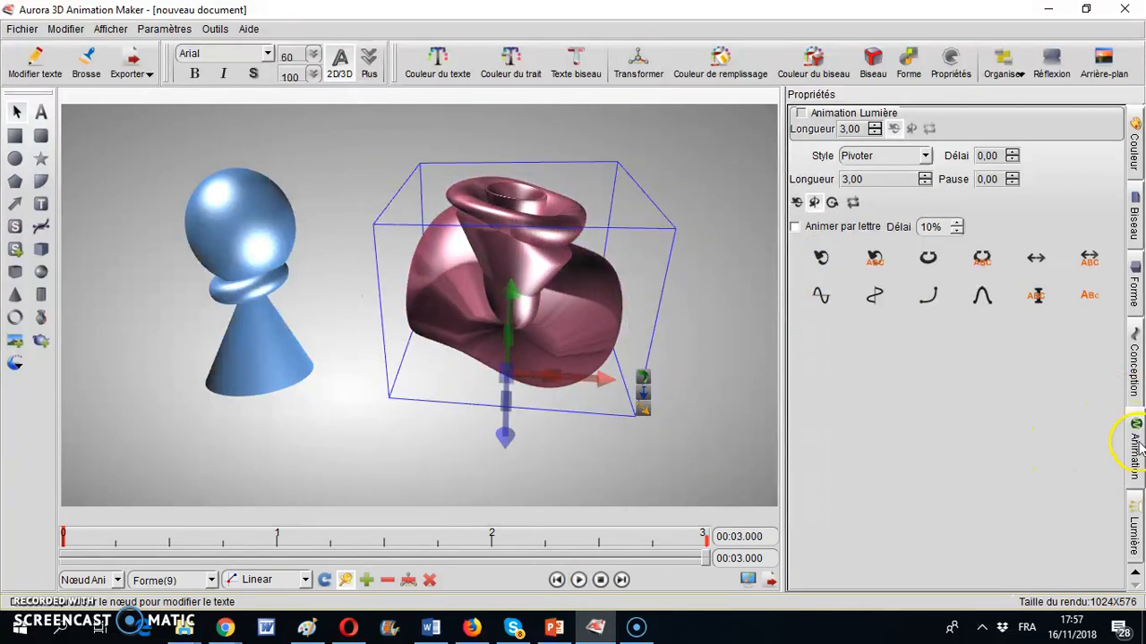
Step: Open the scene's light settings and turn on light editing
{"action": "left_click", "coordinate": [1135, 537]}
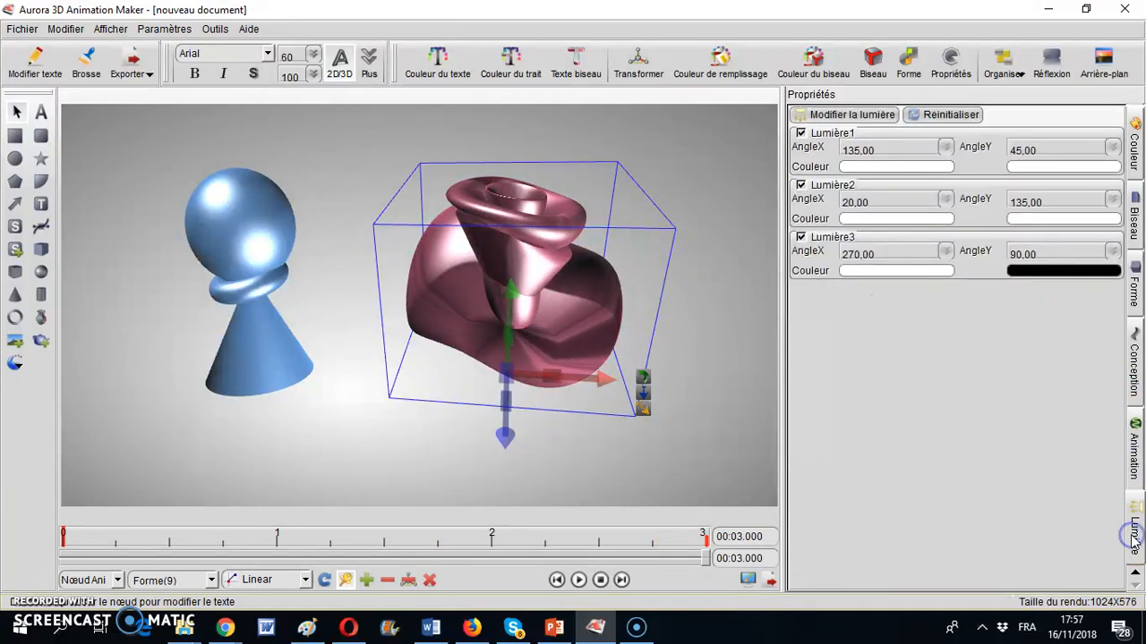
{"action": "left_click", "coordinate": [855, 115]}
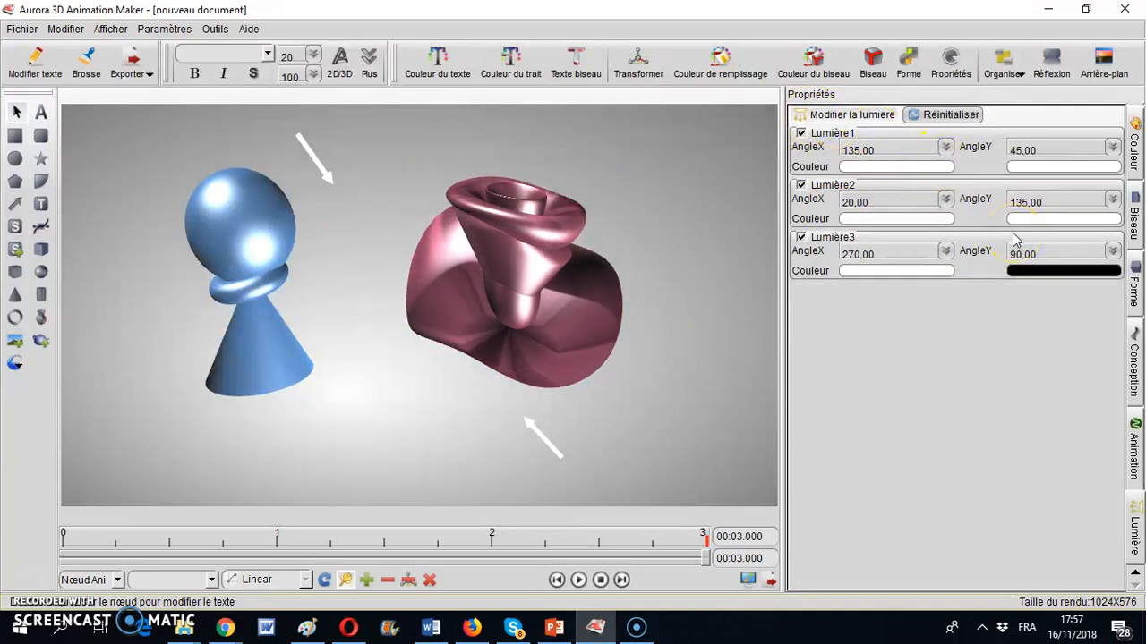
Step: Apply a dynamic background with the mirrored rotate_blue.png image as its first texture
{"action": "left_click", "coordinate": [1107, 68]}
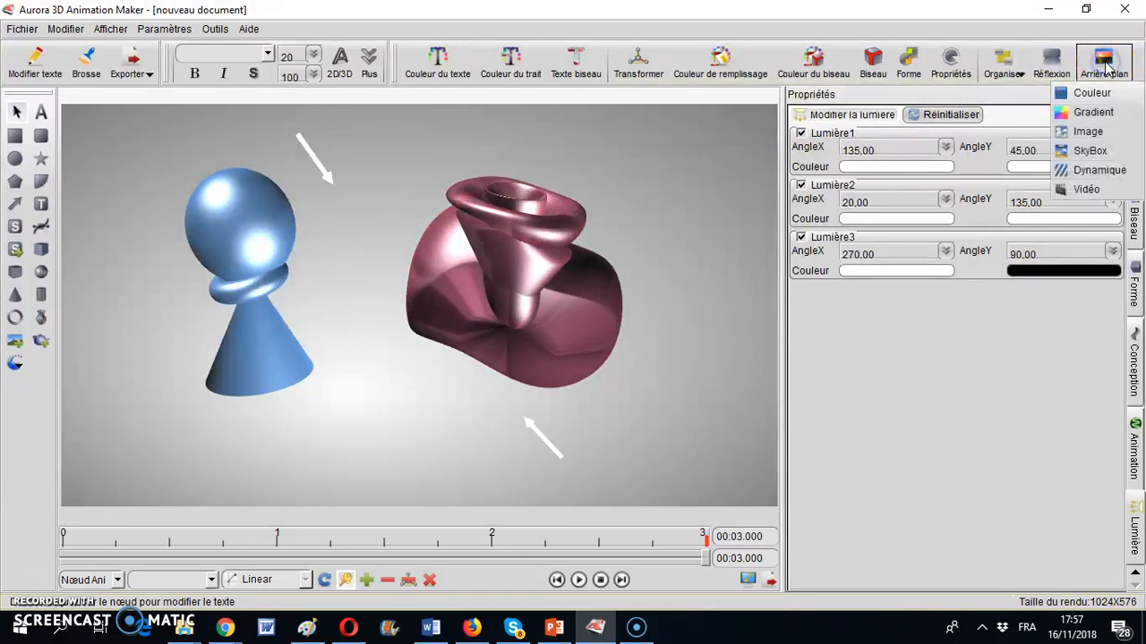
{"action": "left_click", "coordinate": [1110, 179]}
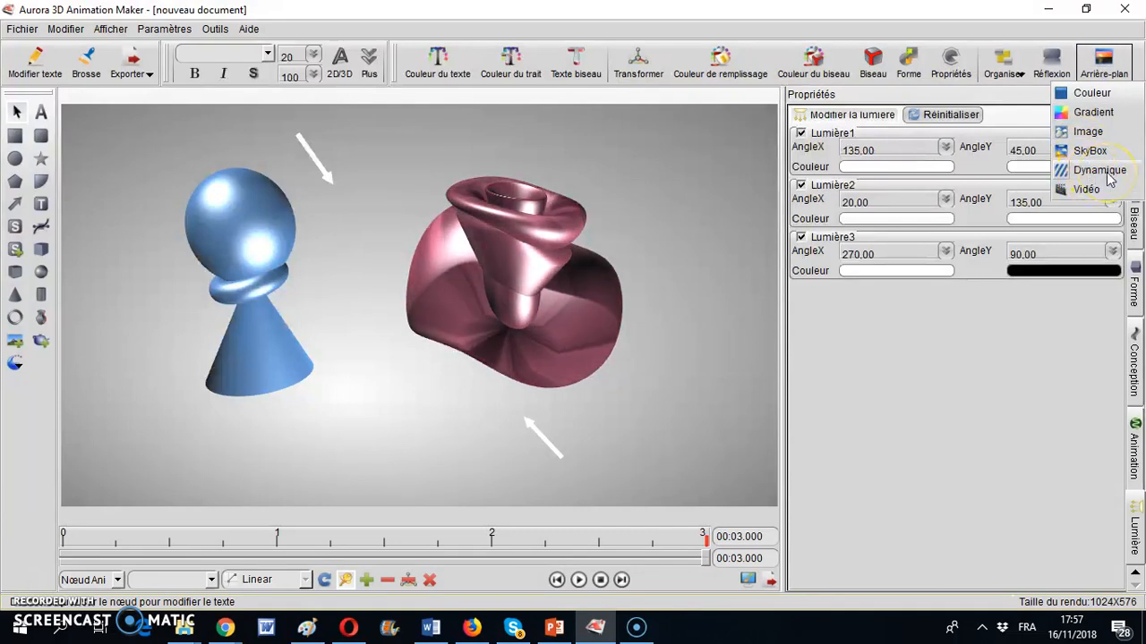
{"action": "left_click", "coordinate": [1110, 179]}
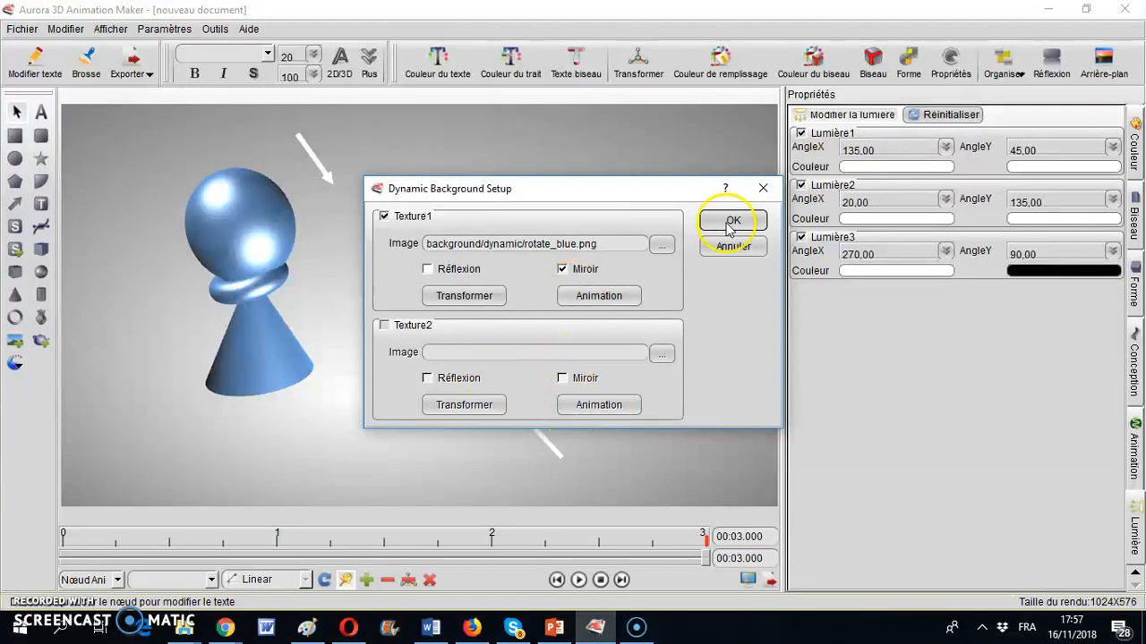
{"action": "left_click_drag", "start_coordinate": [583, 198], "coordinate": [605, 124]}
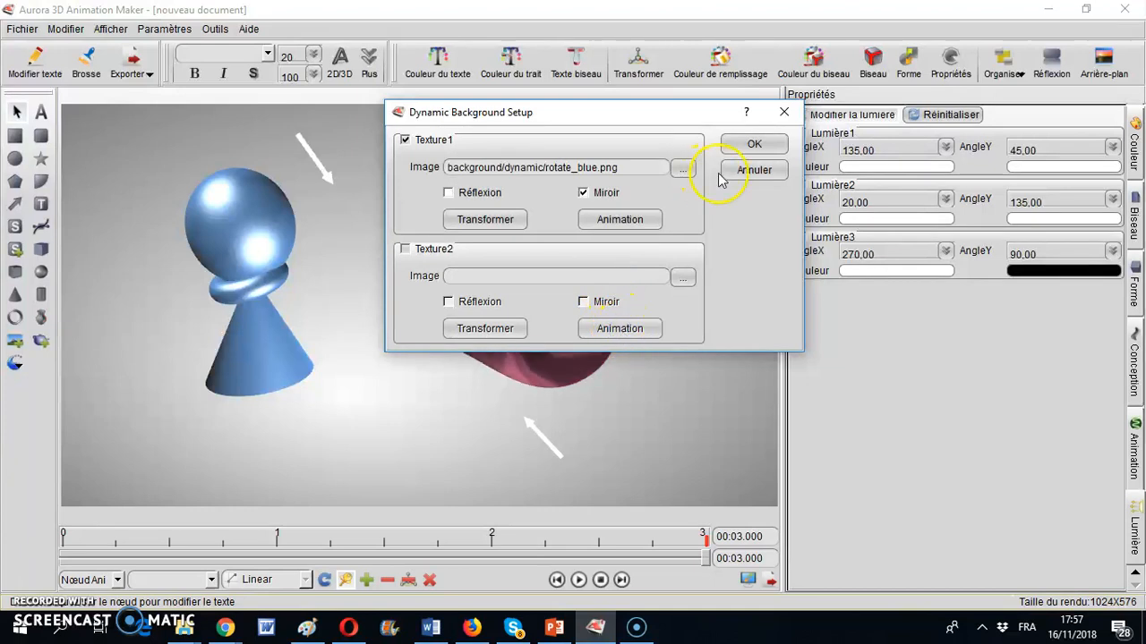
{"action": "left_click", "coordinate": [752, 143]}
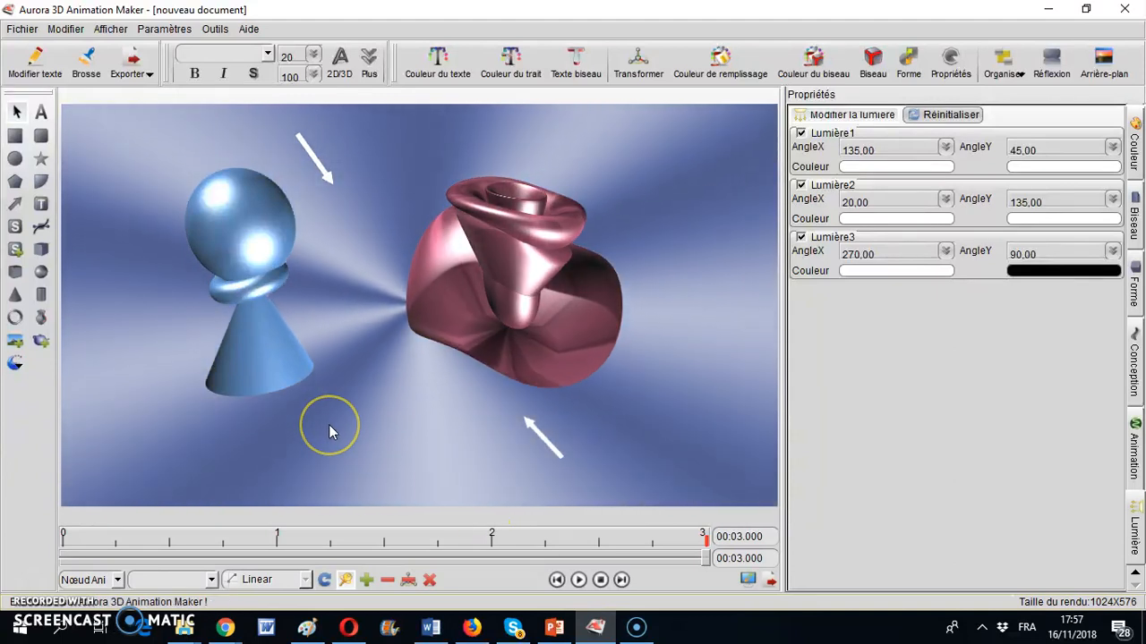
Step: Start exporting the animation as an uncompressed 1024 x 576 AVI video at 30 frames per second
{"action": "left_click", "coordinate": [22, 29]}
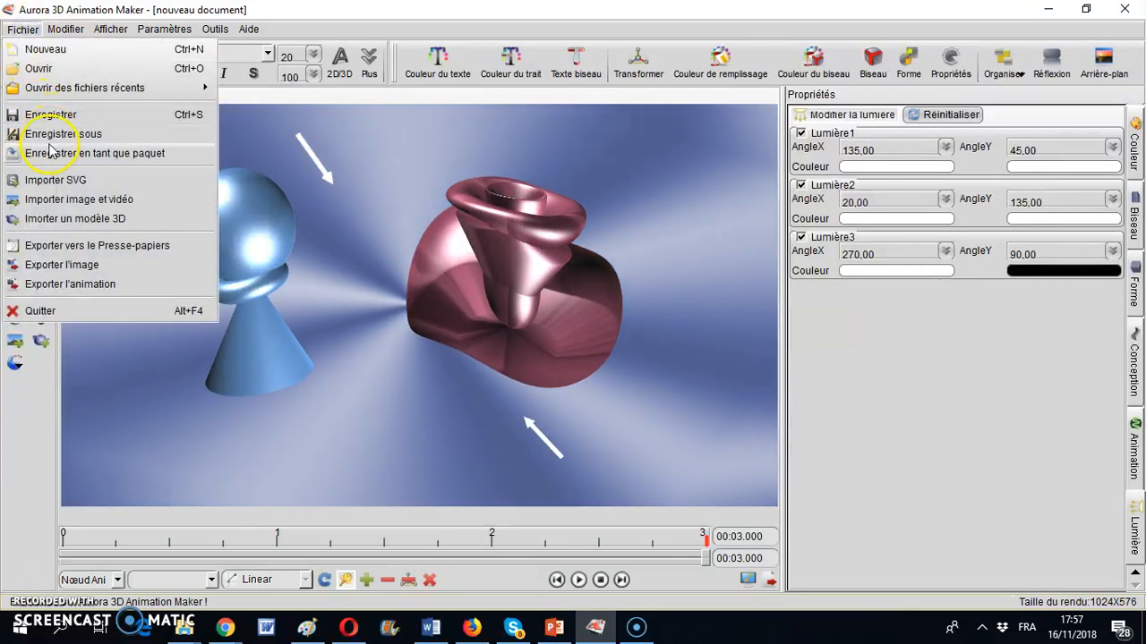
{"action": "left_click", "coordinate": [54, 283]}
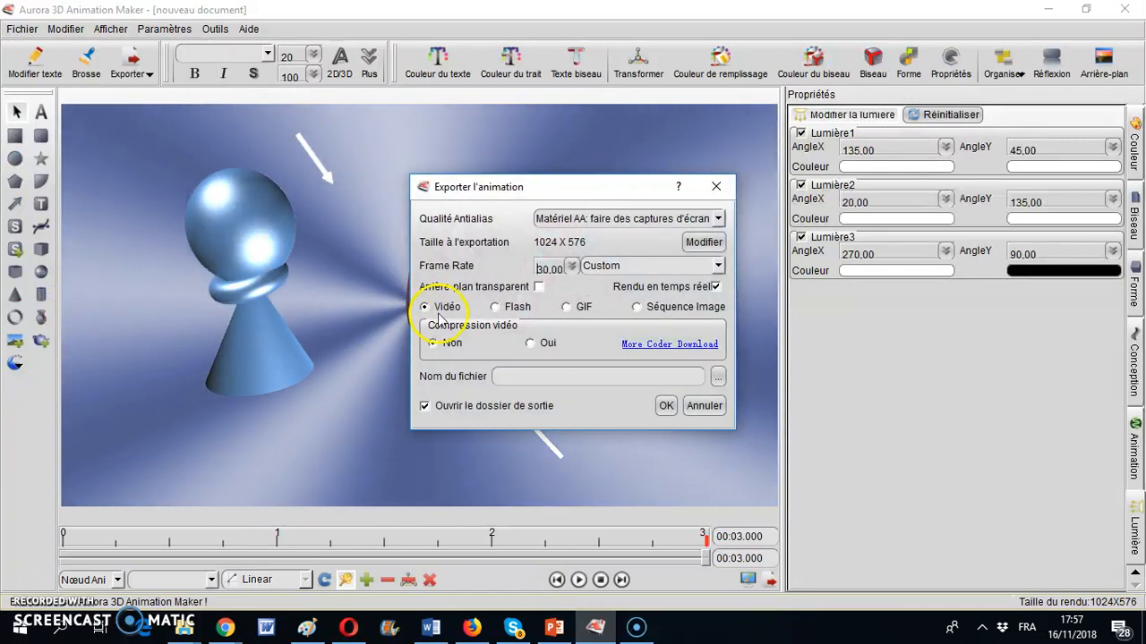
{"action": "left_click", "coordinate": [666, 407]}
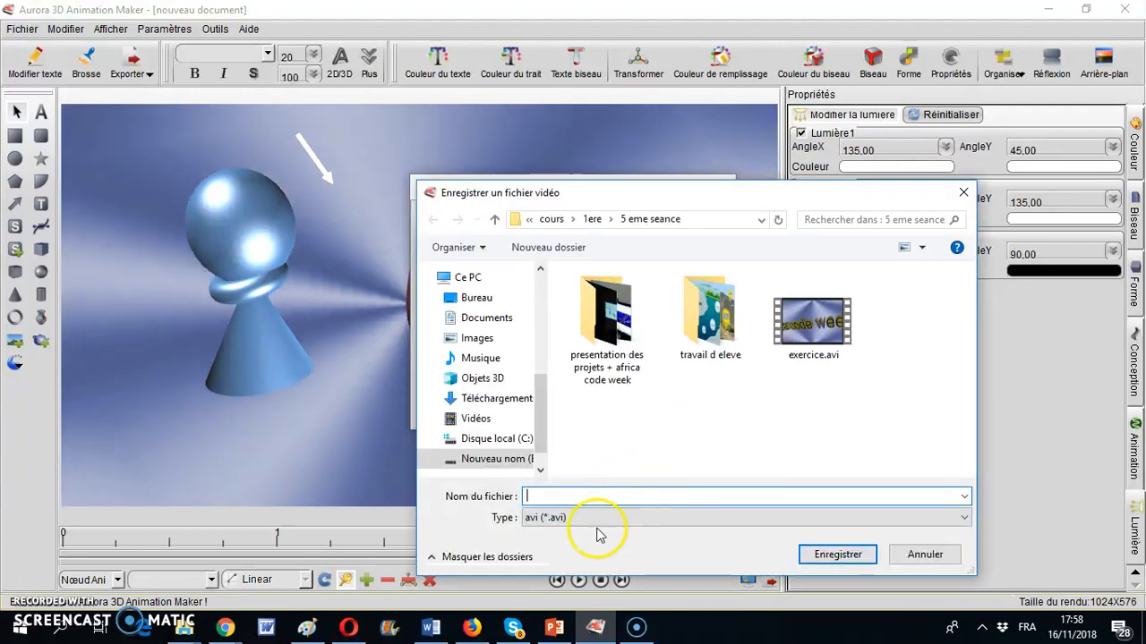